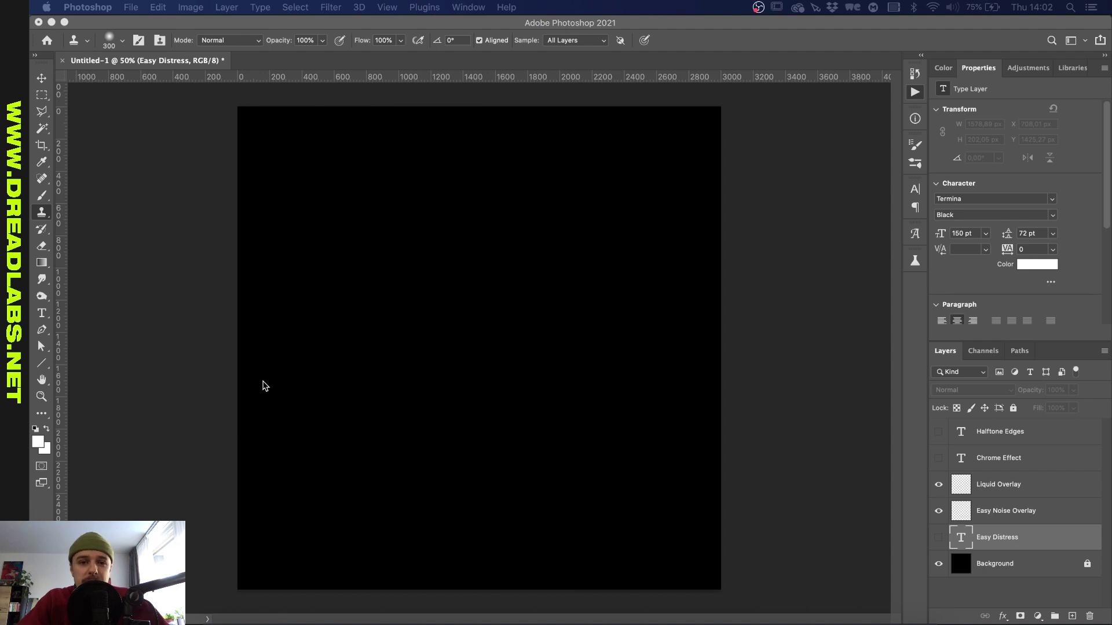
- Show the Actions panel and browse the workspace panels and action set options without changing anything
left_click(915, 92)
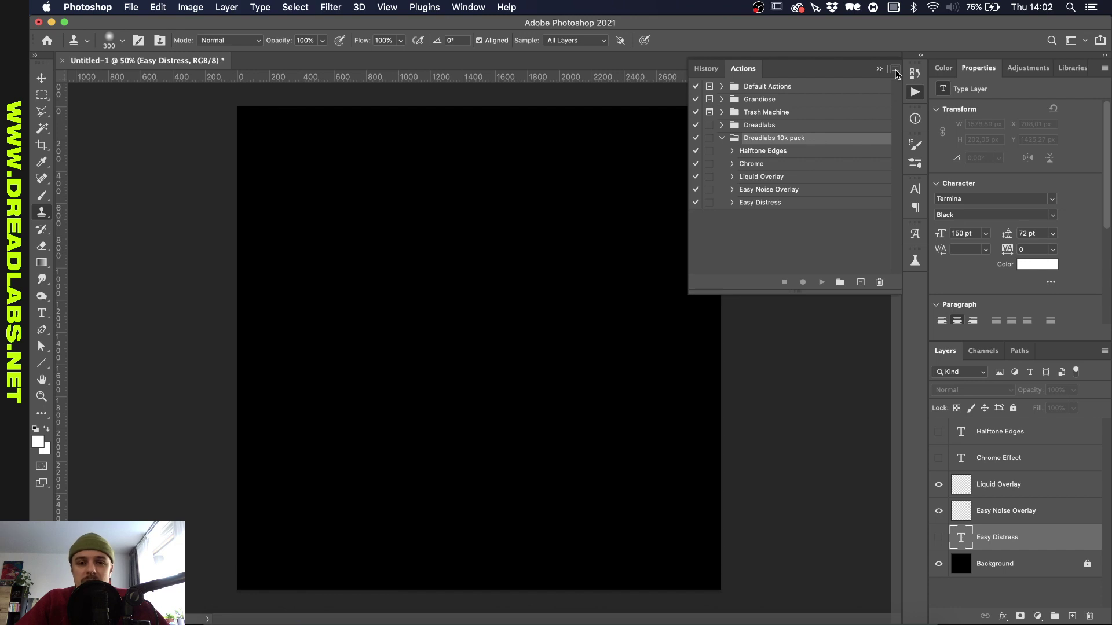
left_click(464, 7)
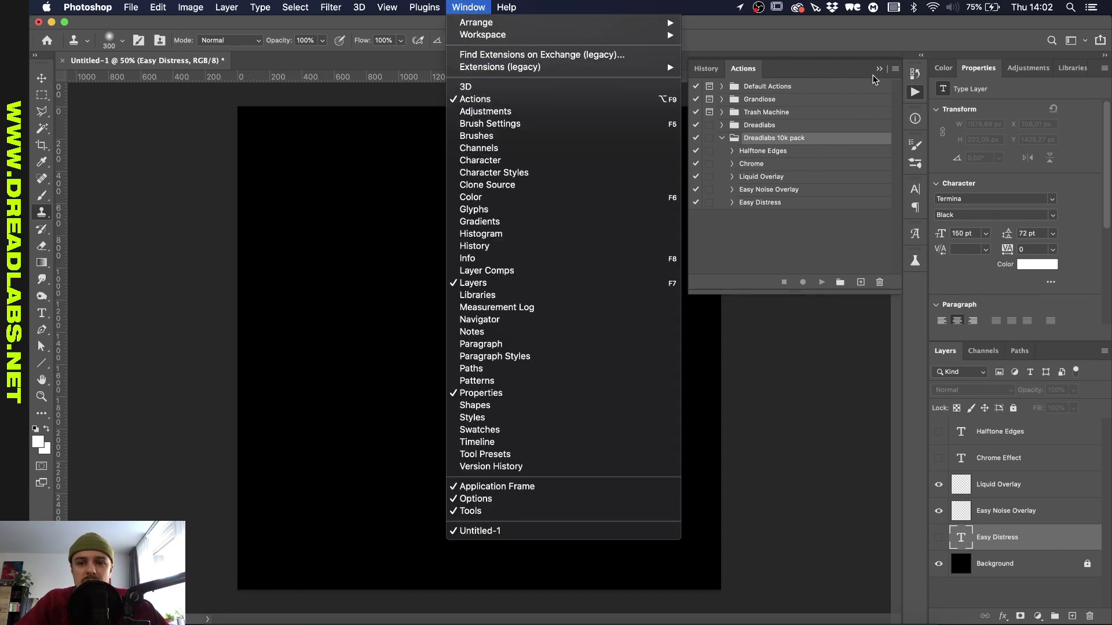
left_click(796, 69)
left_click(894, 69)
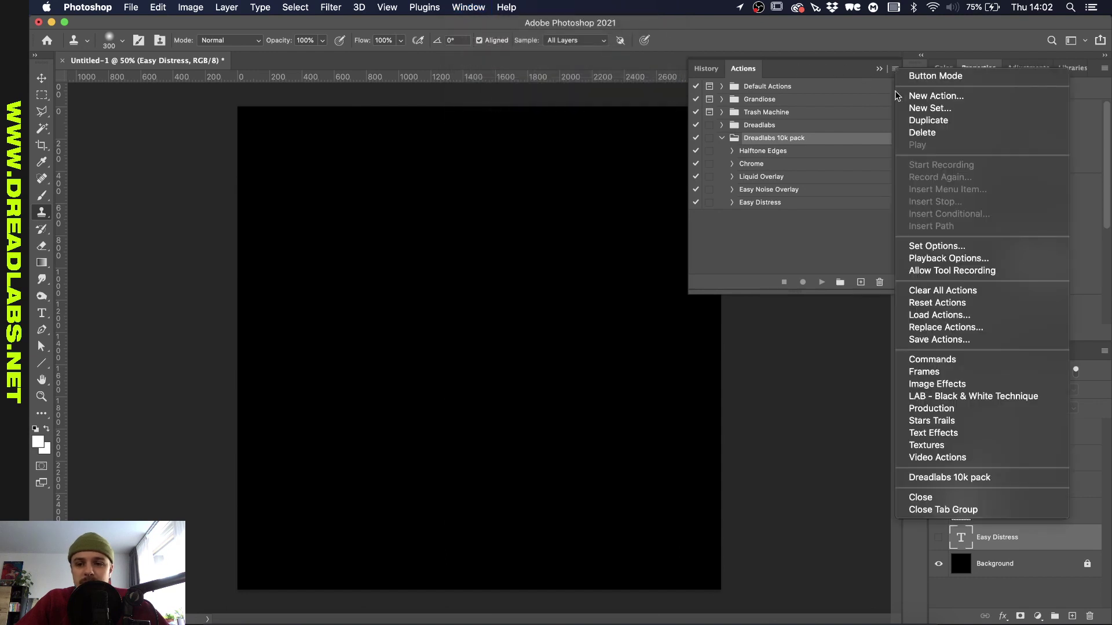
left_click(800, 236)
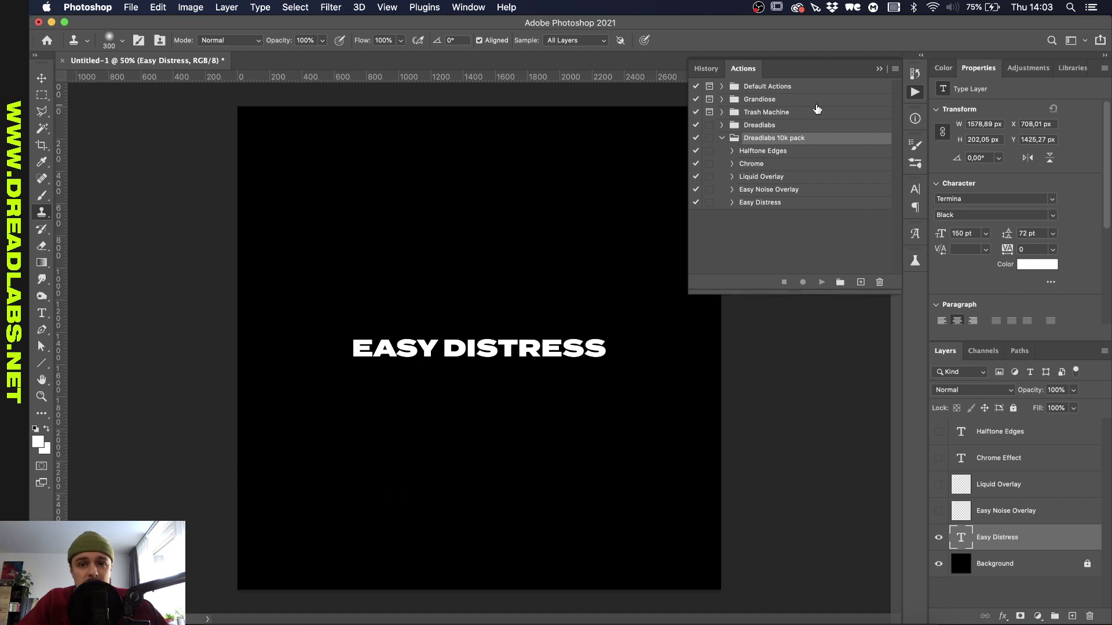
- Play the Easy Distress action, converting the text to a smart object with default Displace scales
left_click(777, 203)
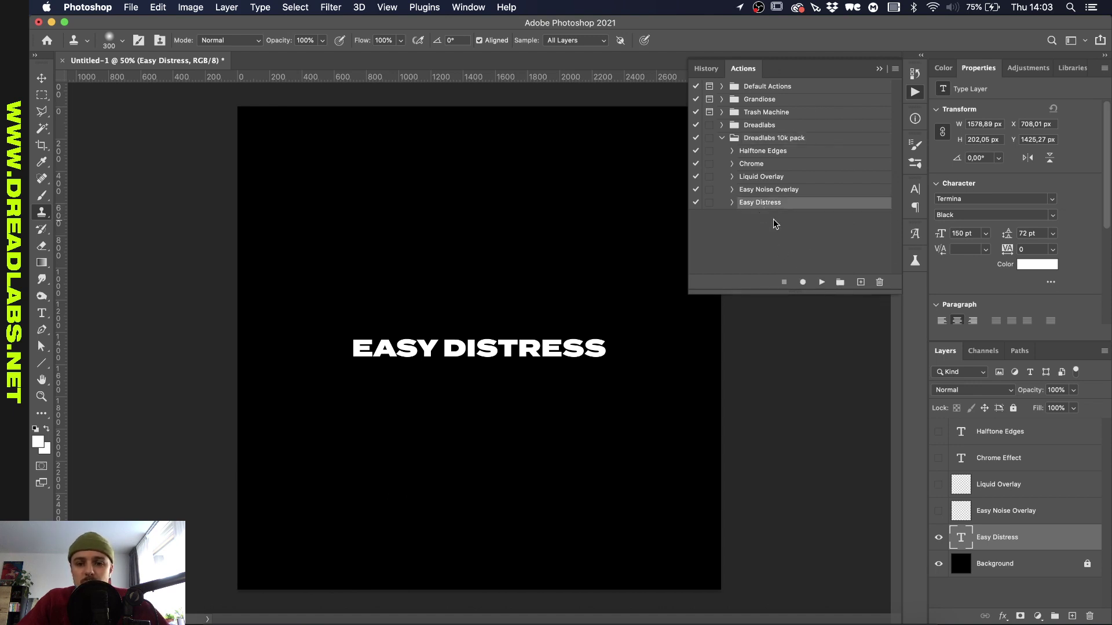
left_click(822, 283)
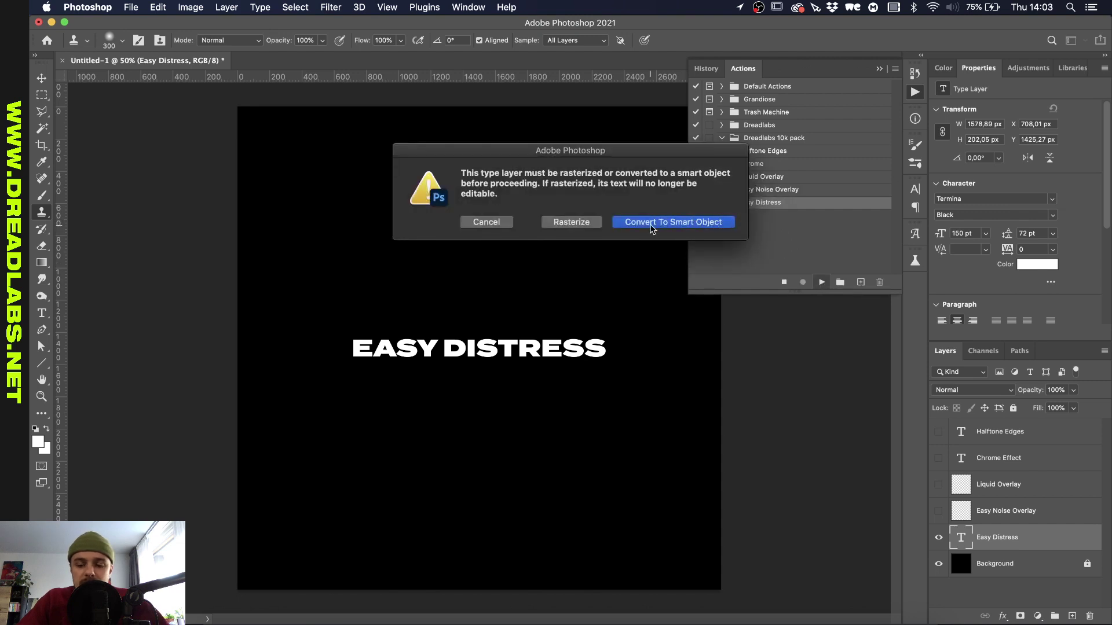
left_click(651, 226)
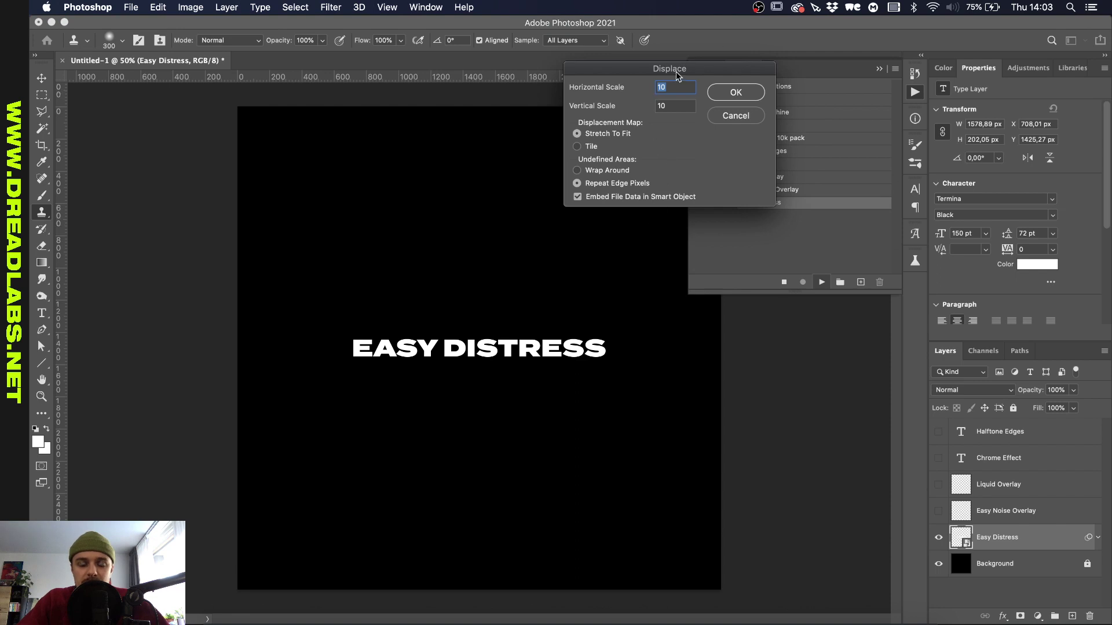
left_click(735, 93)
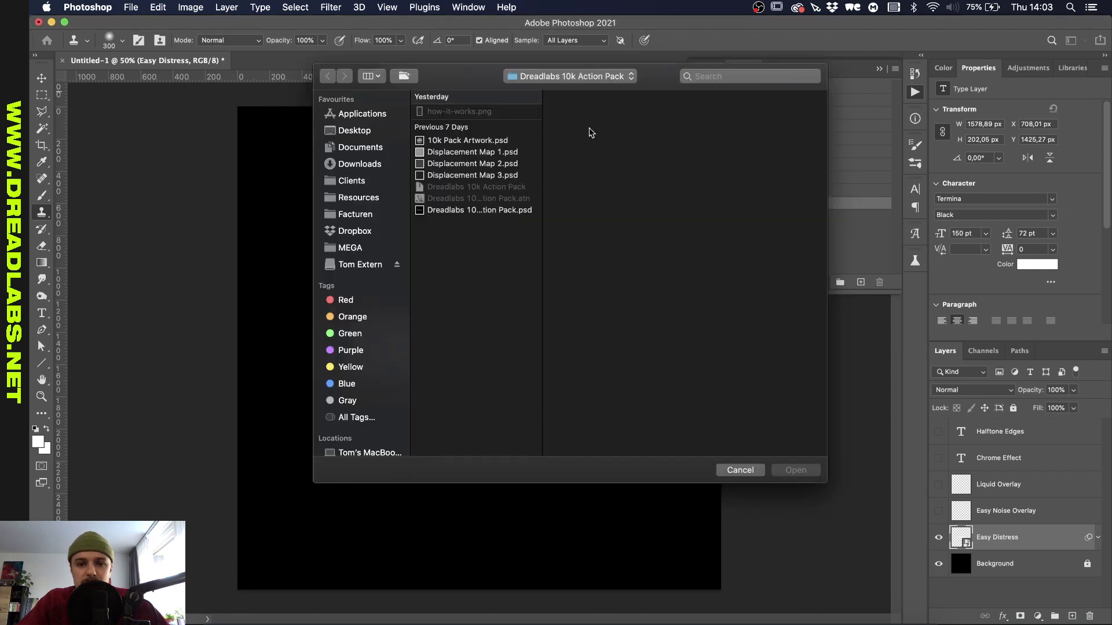
- Preview the maps in the Displacement Maps folder and use Displacement Map 2.psd
left_click(511, 115)
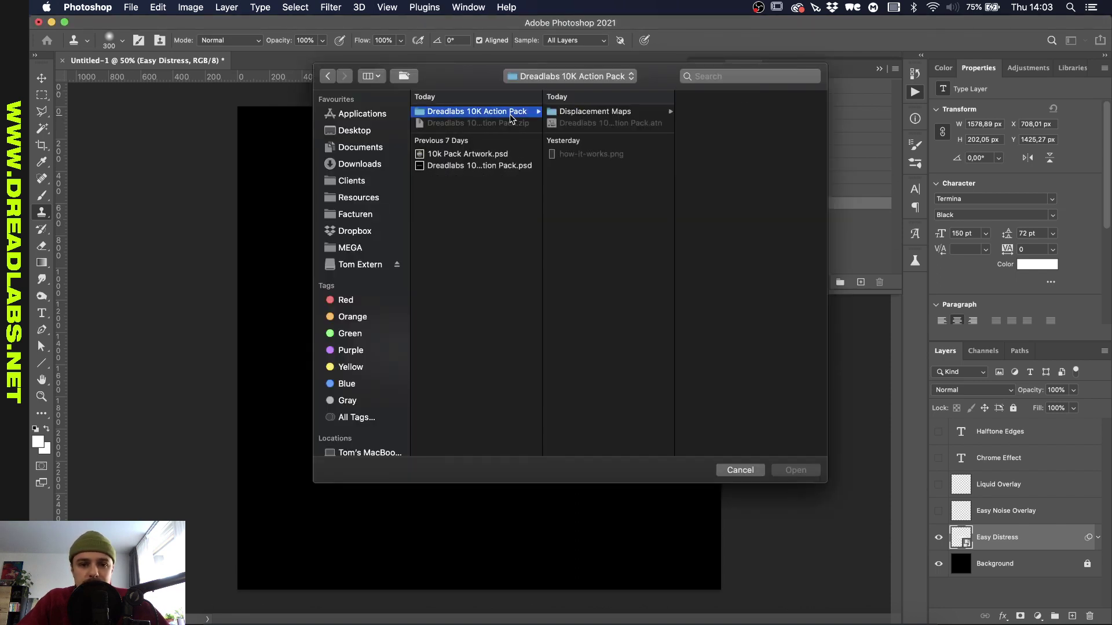
left_click(590, 114)
left_click(715, 113)
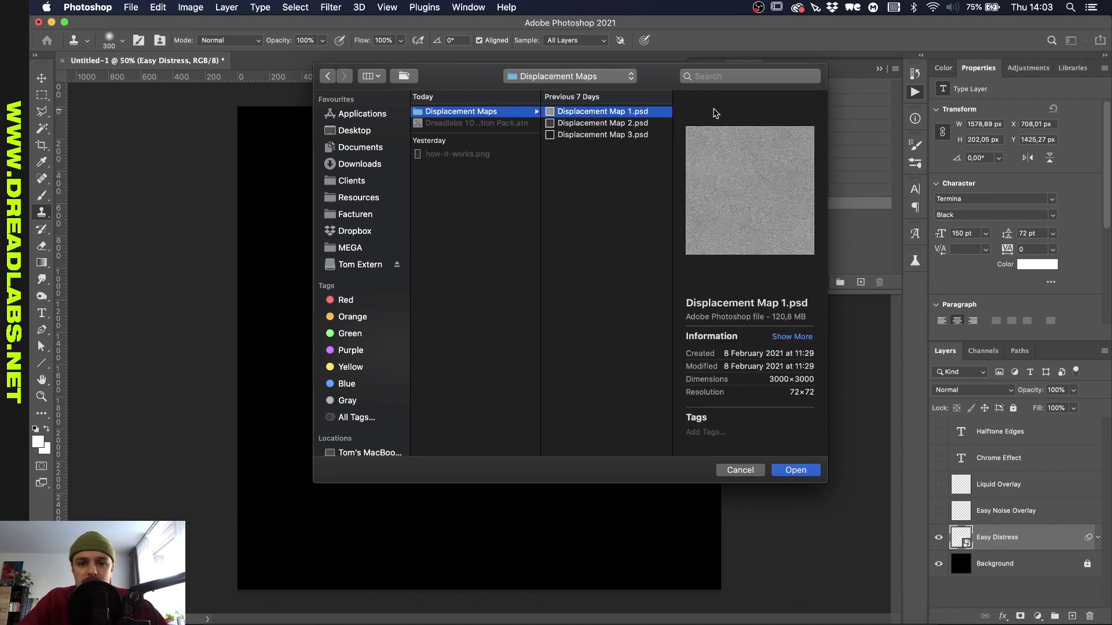
key("space")
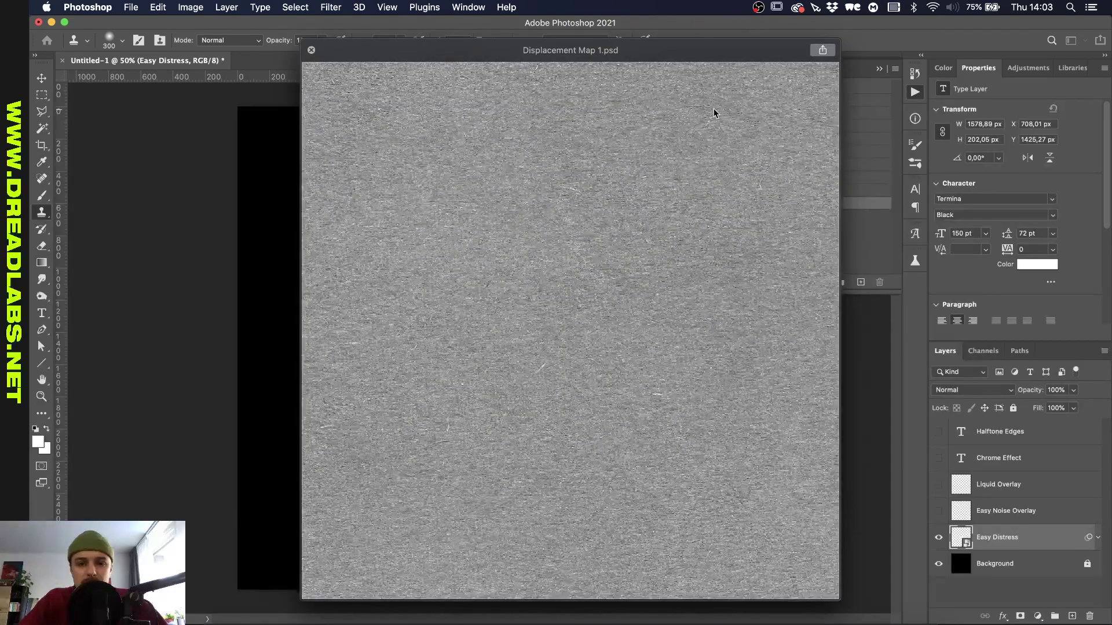
key("Down")
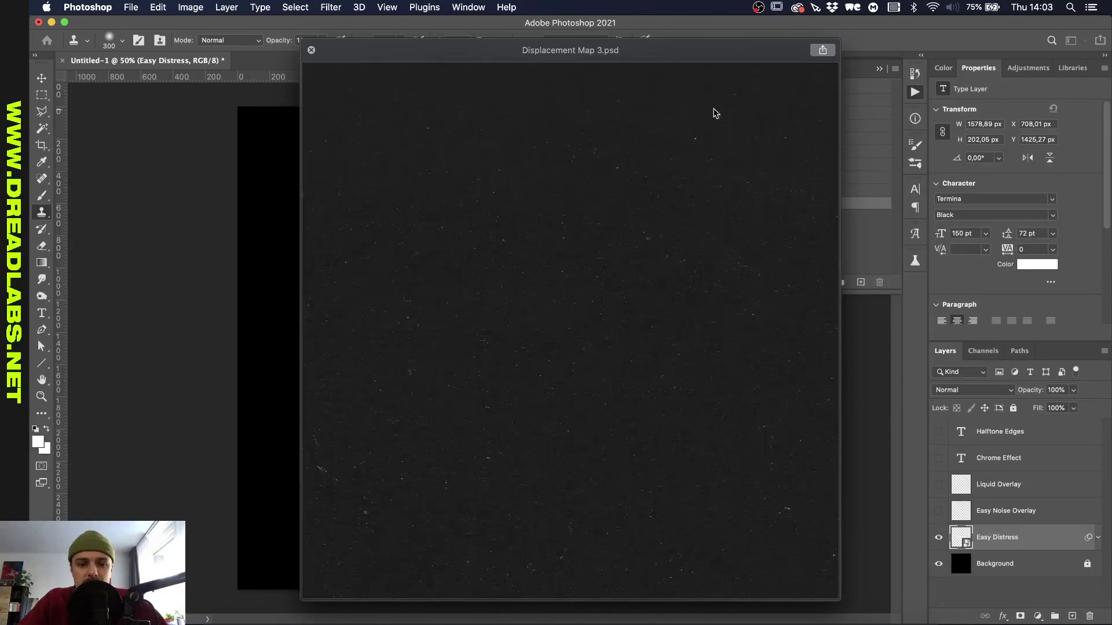
key("space")
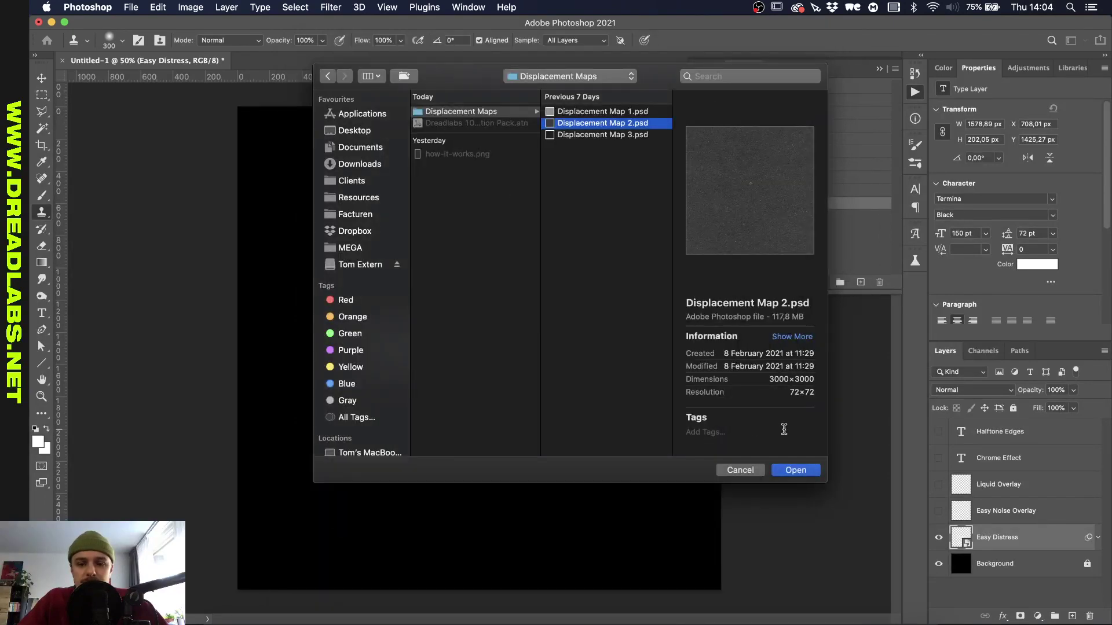
left_click(792, 470)
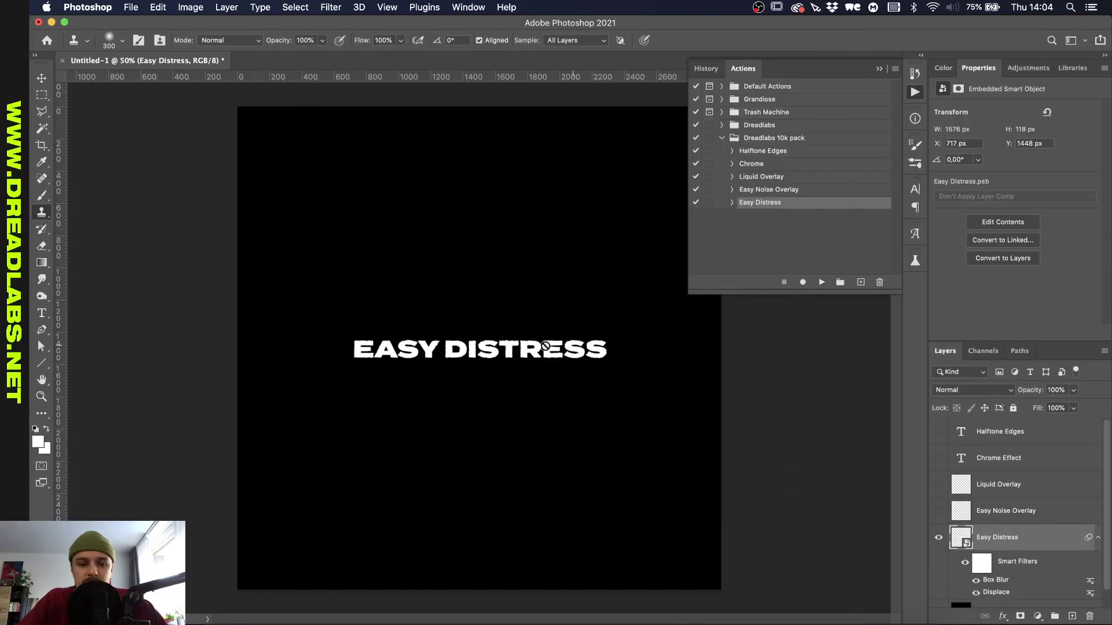
- Zoom in, keep Box Blur at radius 2, and toggle the Displace filter to compare
scroll(486, 348, "up", 5)
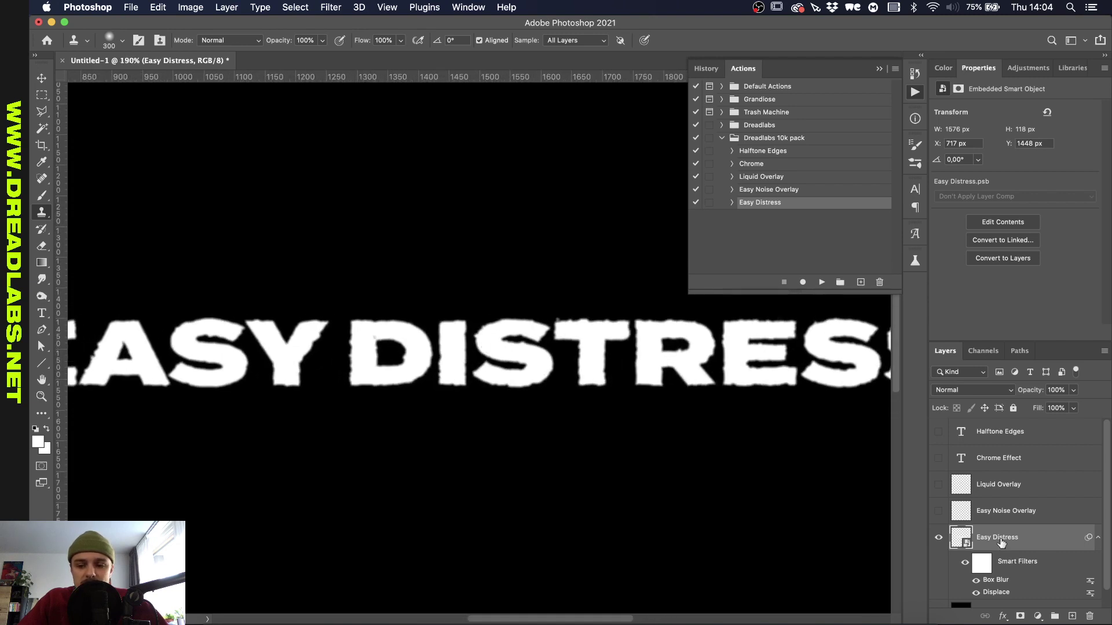
double_click(996, 580)
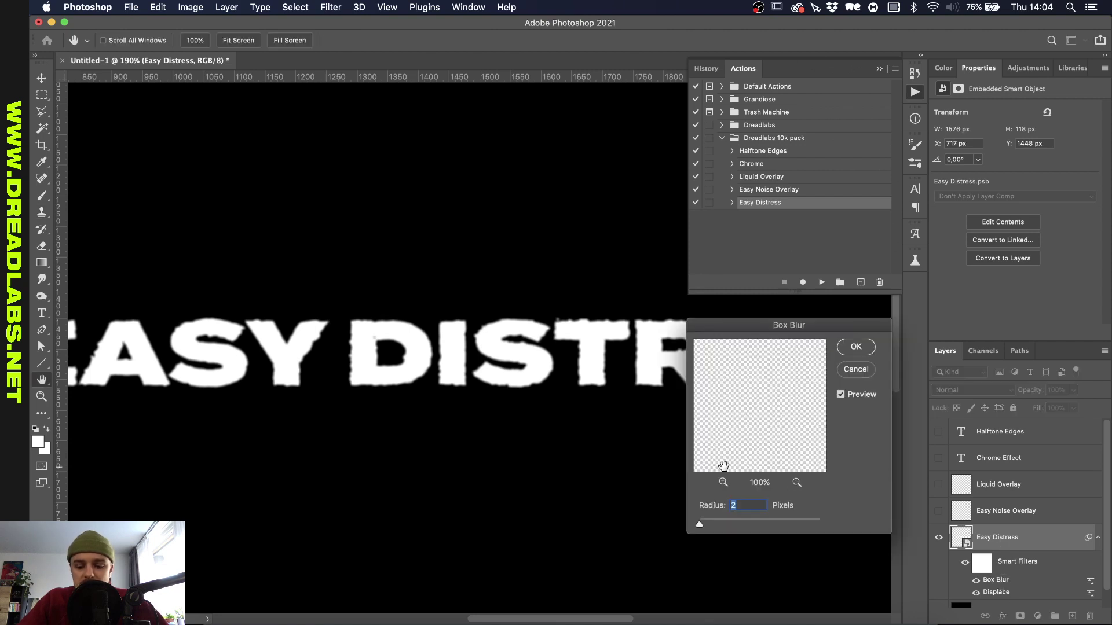
key("Return")
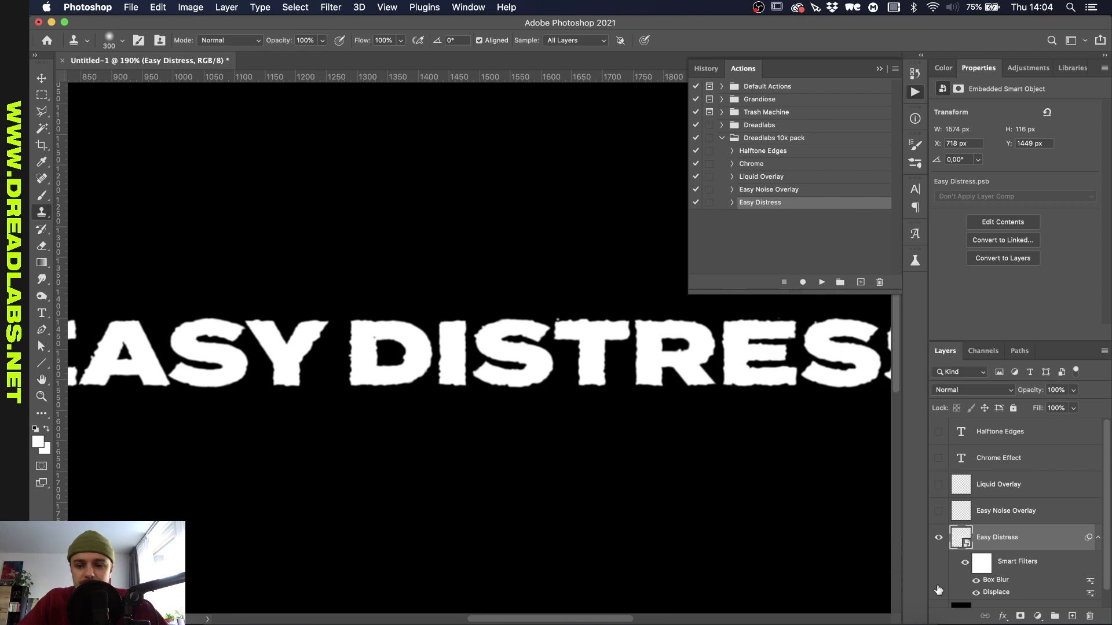
left_click(976, 592)
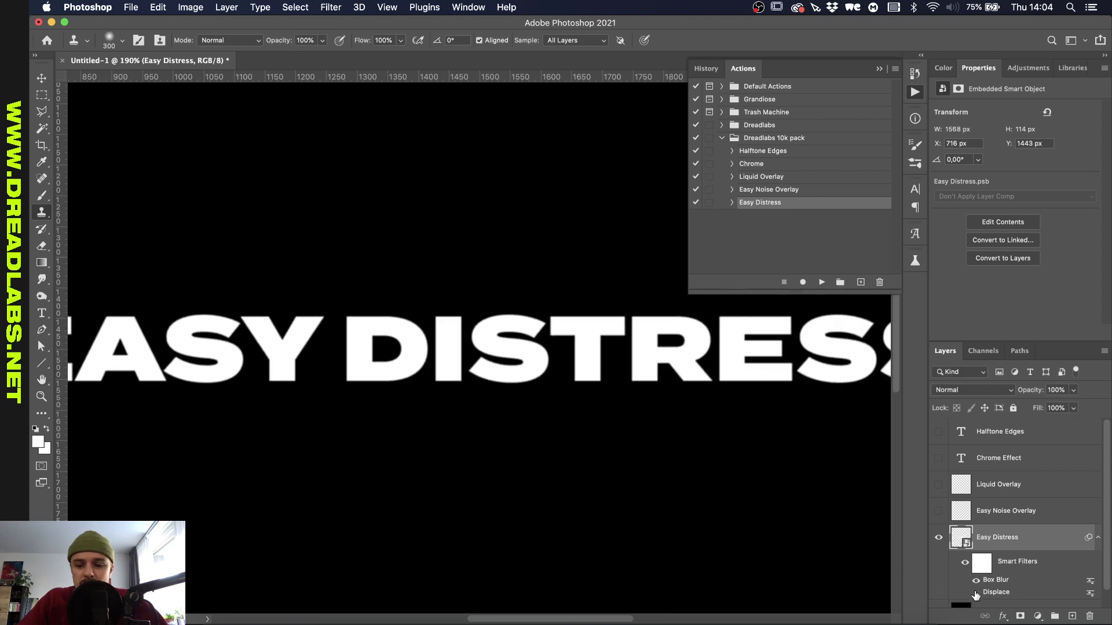
left_click(975, 592)
- Re-apply Displace with horizontal and vertical scale 10 using Displacement Map 2.psd
double_click(996, 592)
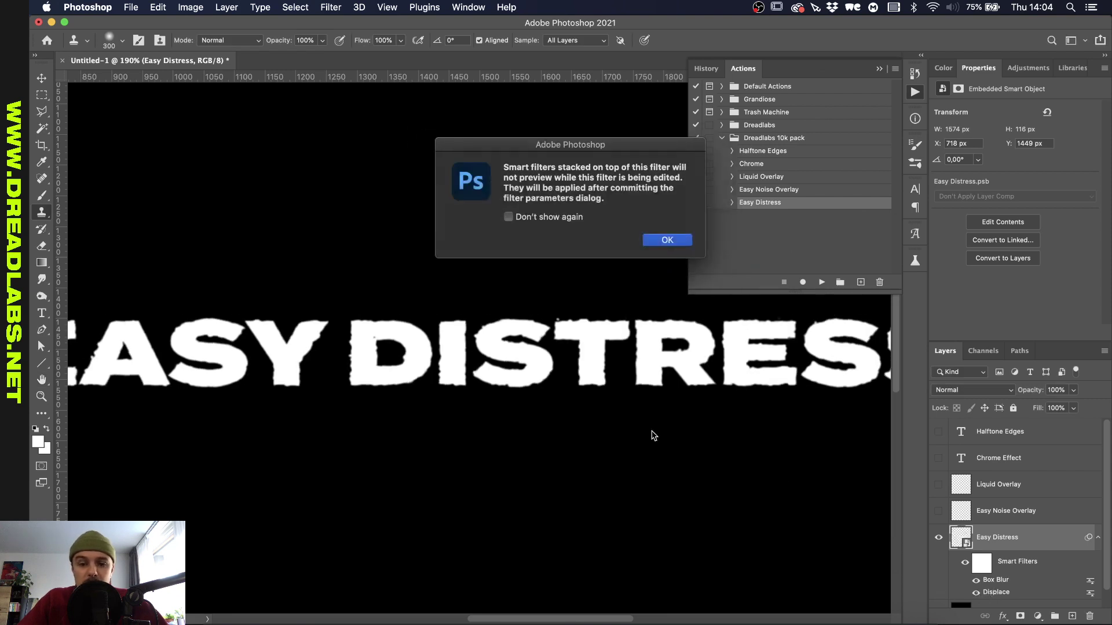
key("Return")
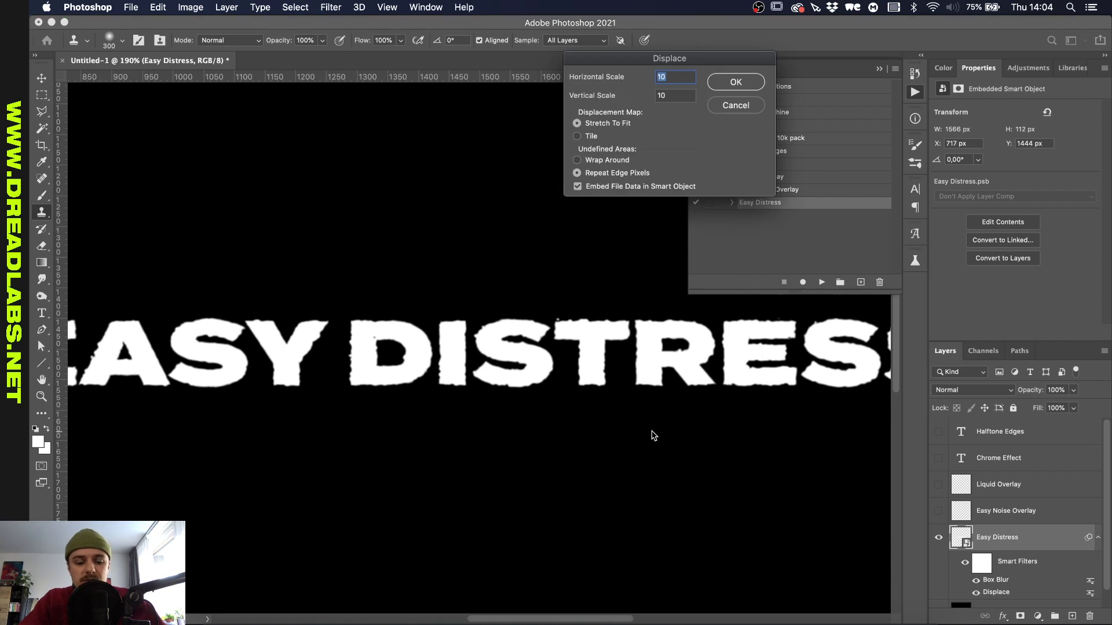
type("10")
key("Tab")
type("10")
key("Return")
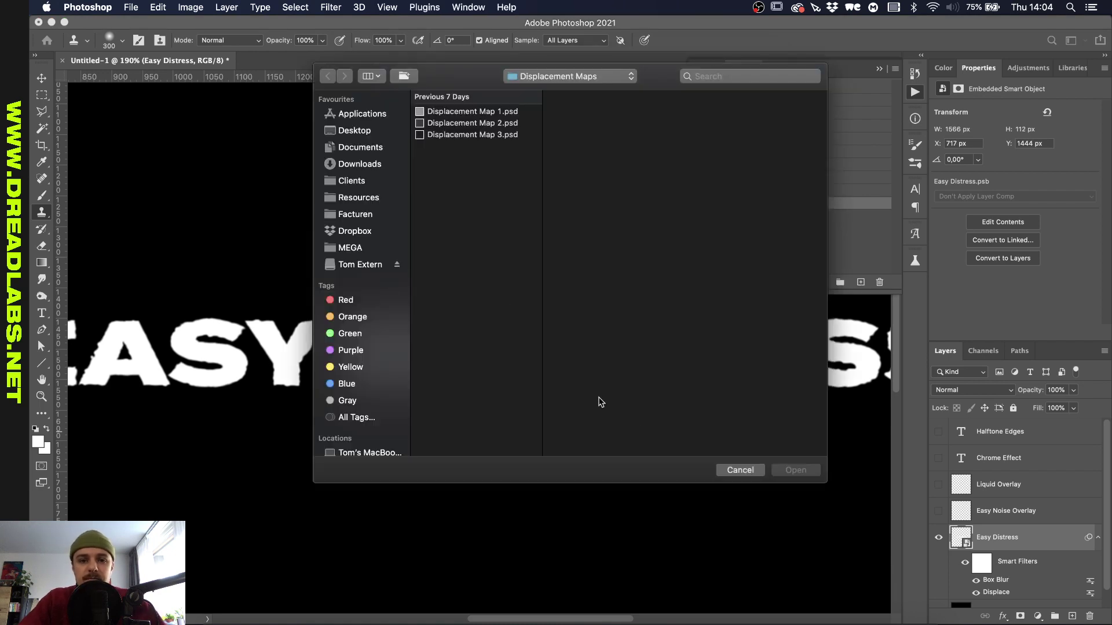
double_click(496, 124)
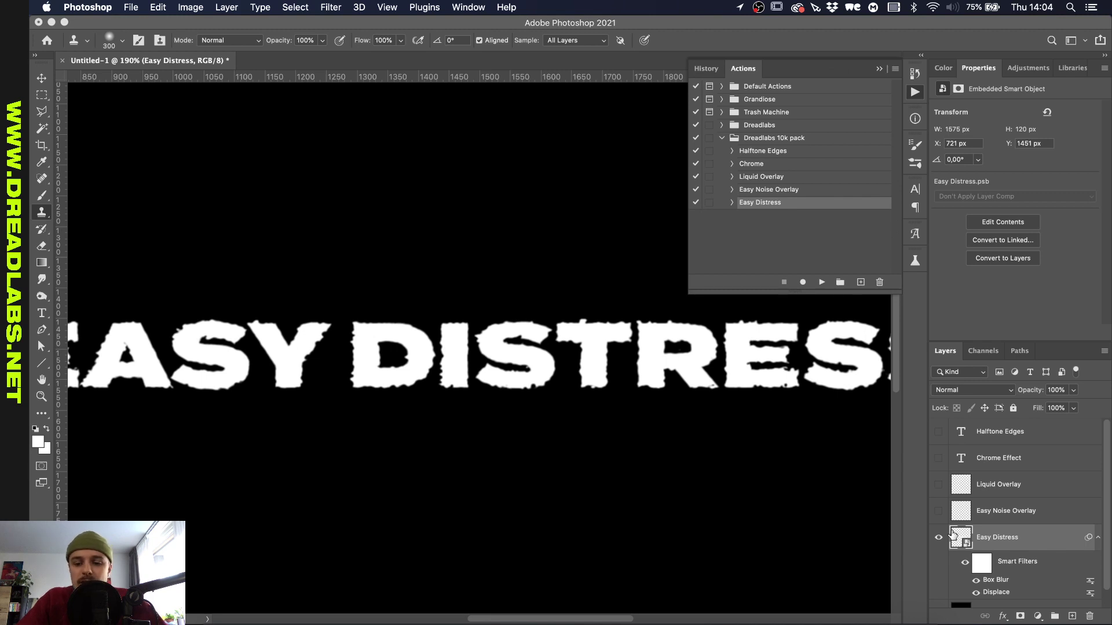
- Run the Easy Noise Overlay action to add an Overlay-mode Noise Overlay layer
left_click(1008, 512)
left_click(827, 190)
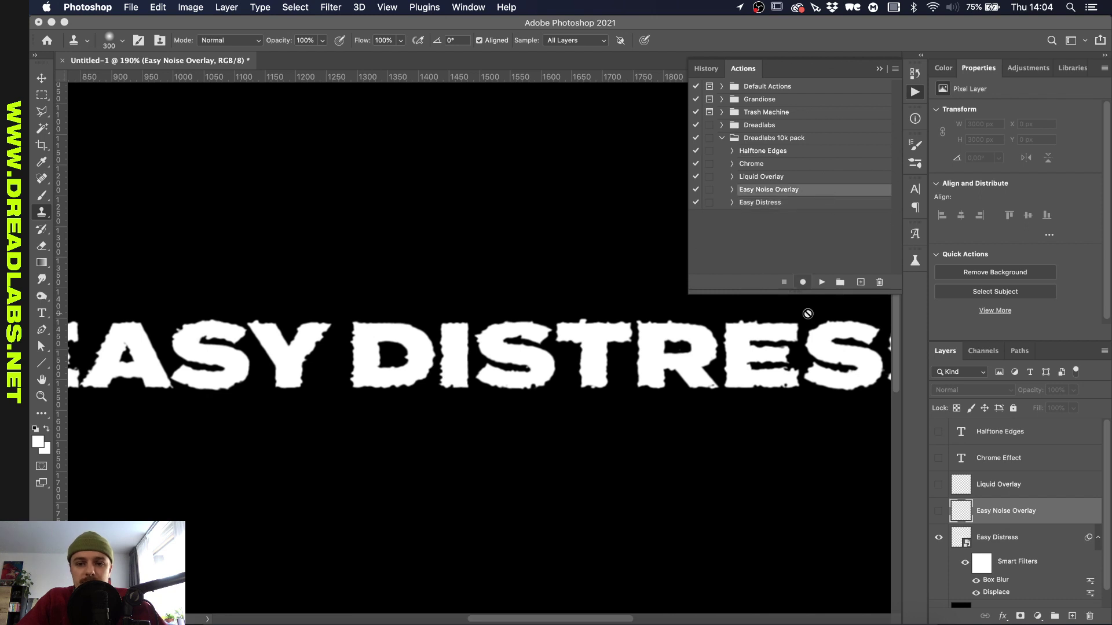
left_click(822, 283)
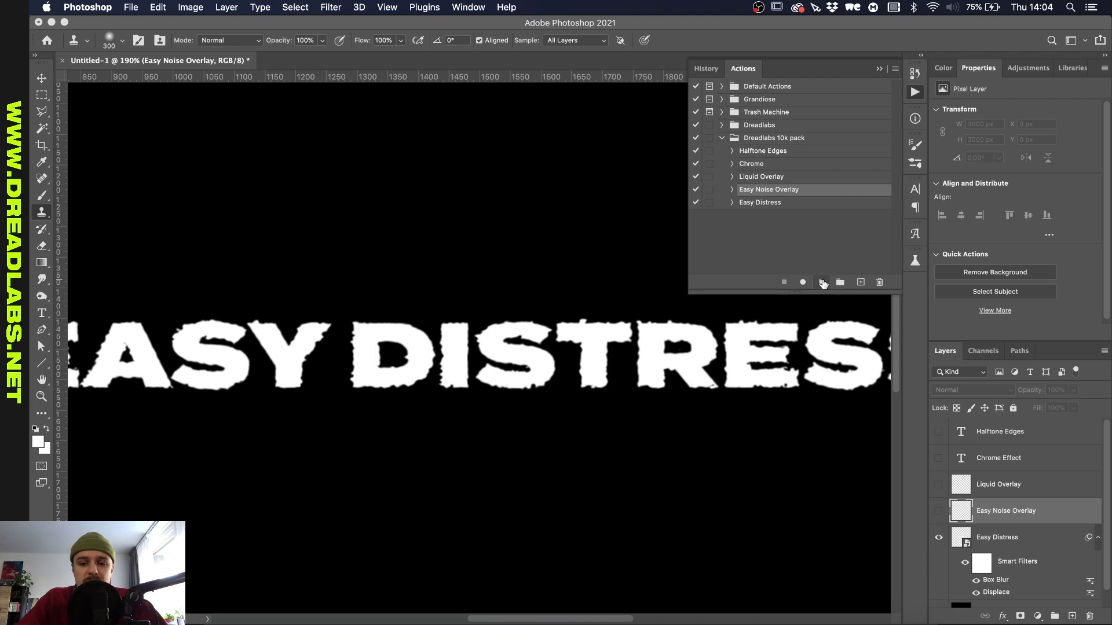
left_click(823, 283)
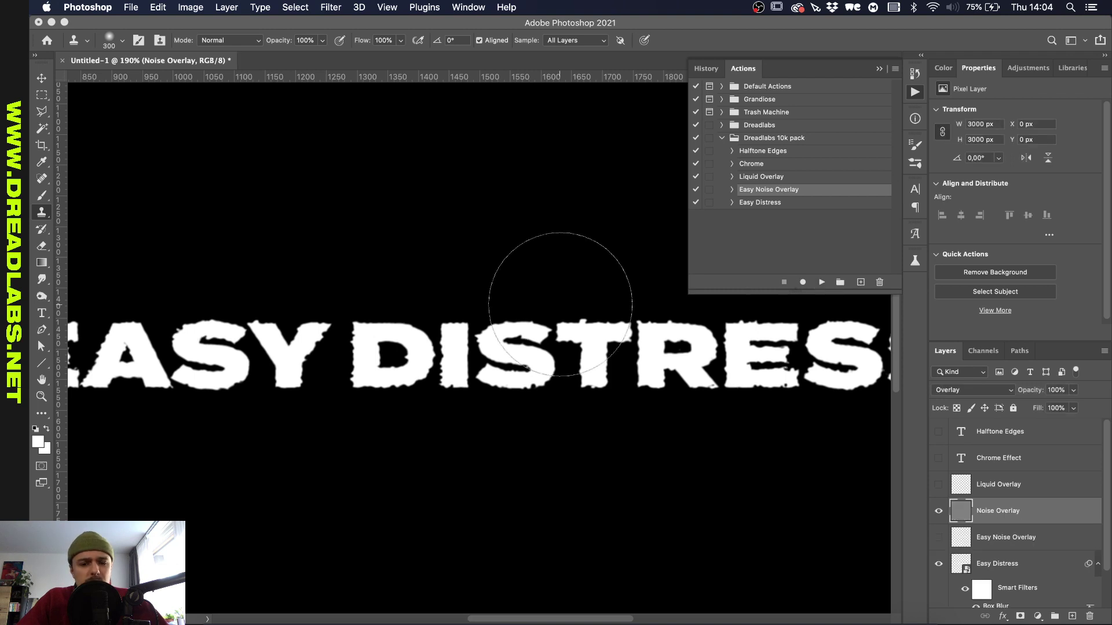
- Restore the Easy Noise Overlay layer and make it visible
left_click(1035, 545)
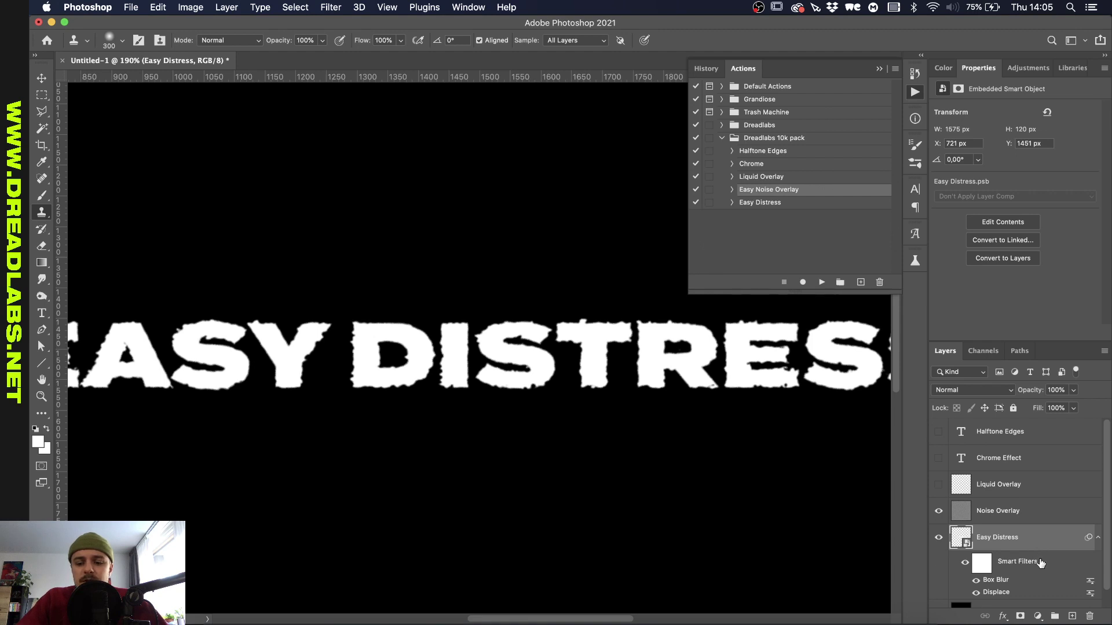
key("super+shift+z")
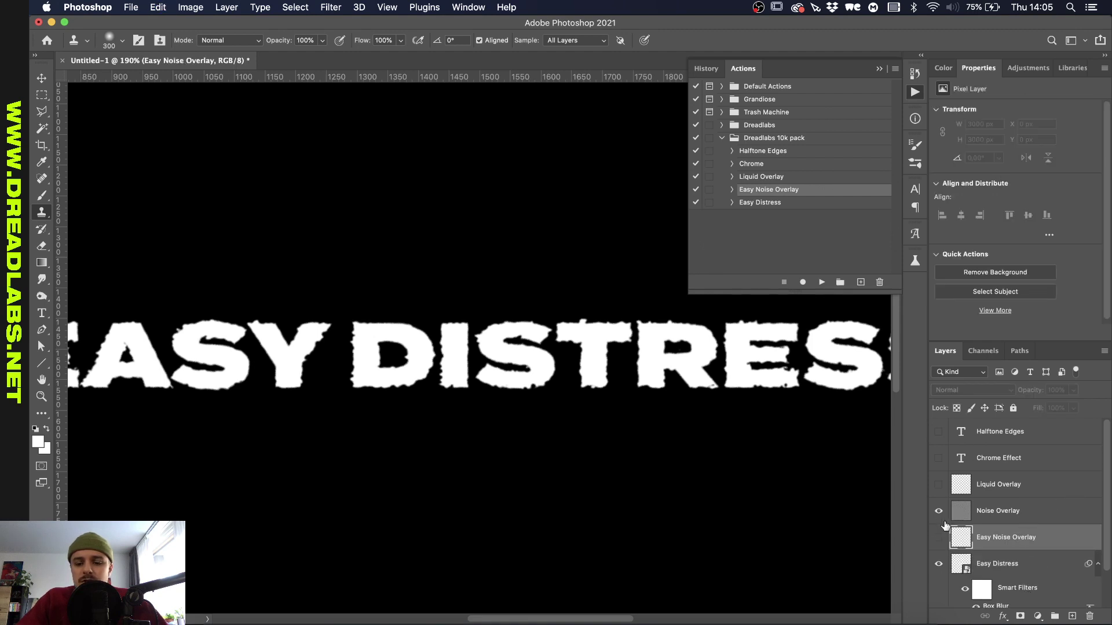
left_click(938, 537)
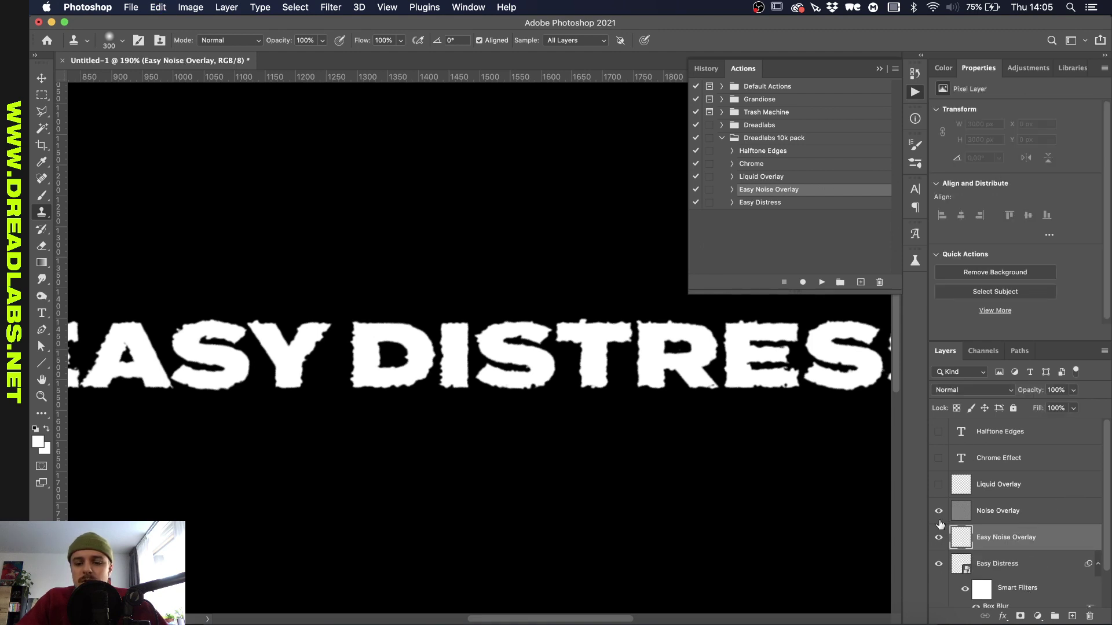
left_click(944, 68)
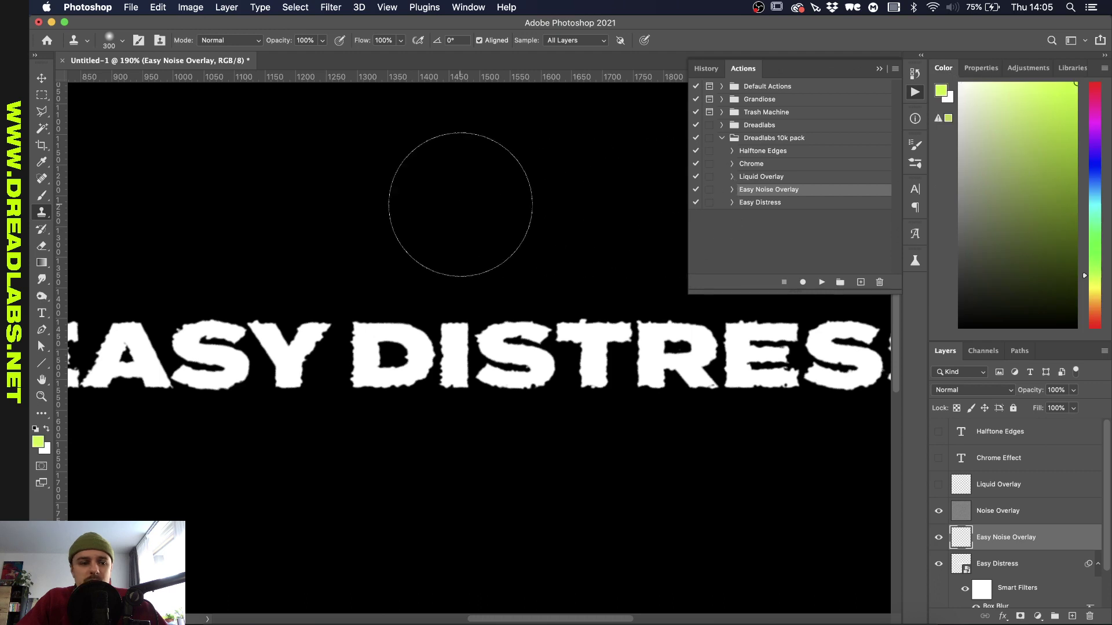
- Paint Bucket fill the noise layer purple instead of lime green
key("g")
key("shift+g")
left_click(464, 210)
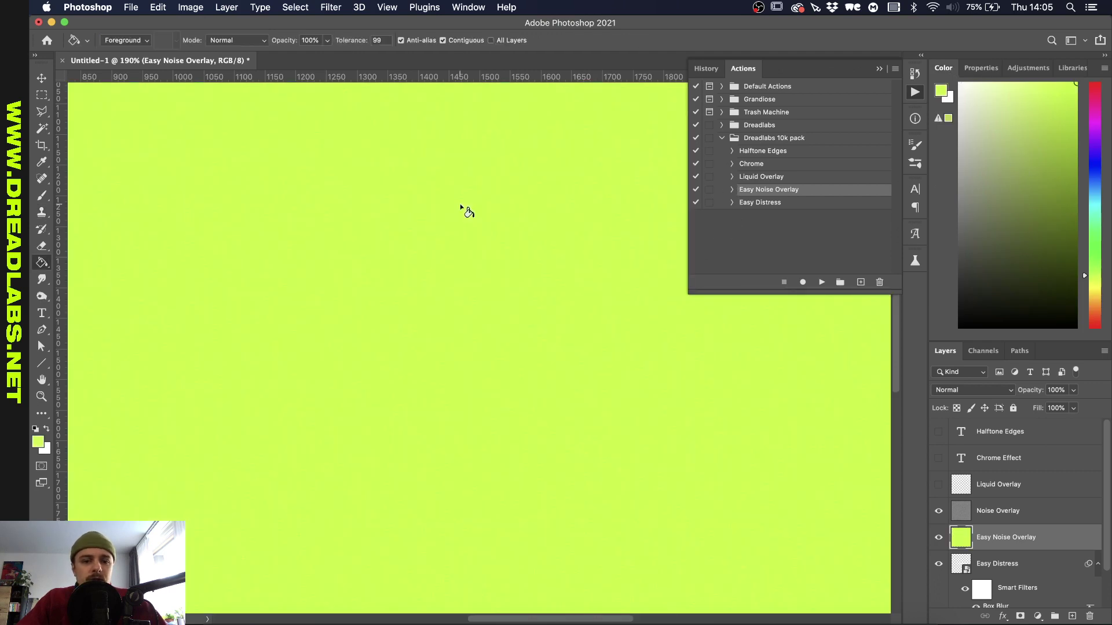
scroll(495, 227, "up", 3)
scroll(496, 228, "up", 3)
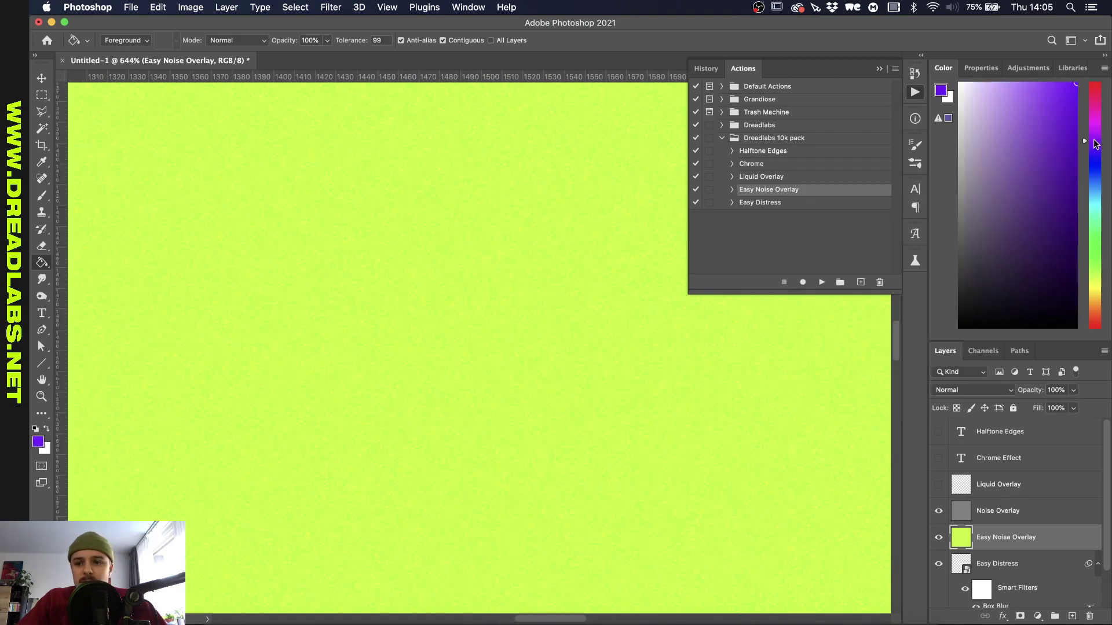
left_click(544, 266)
scroll(547, 268, "down", 6)
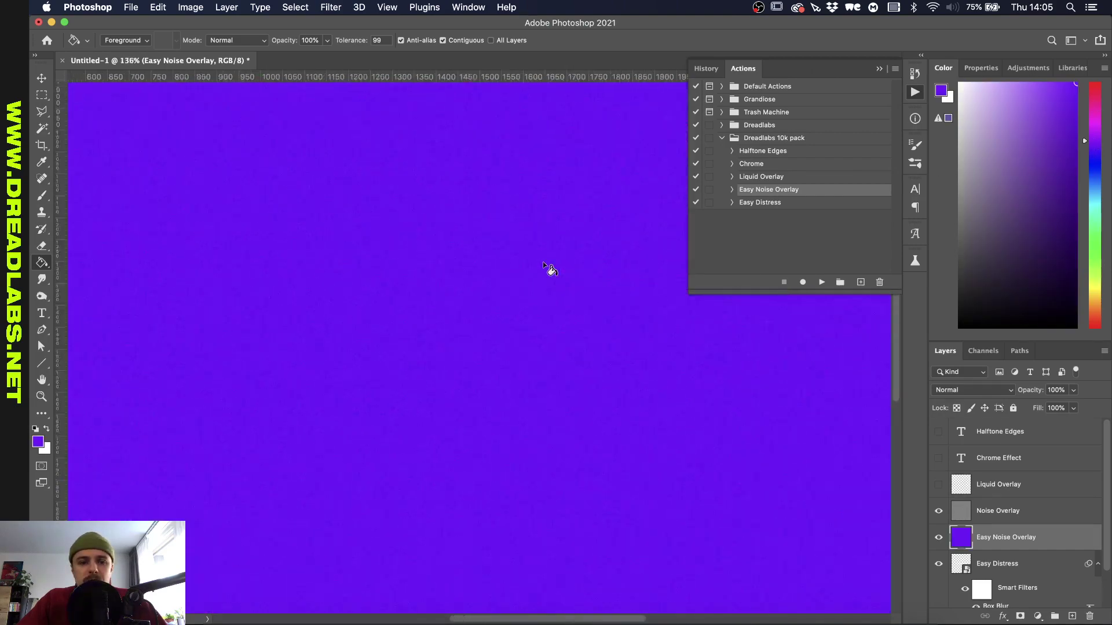
scroll(549, 268, "down", 2)
scroll(549, 268, "up", 2)
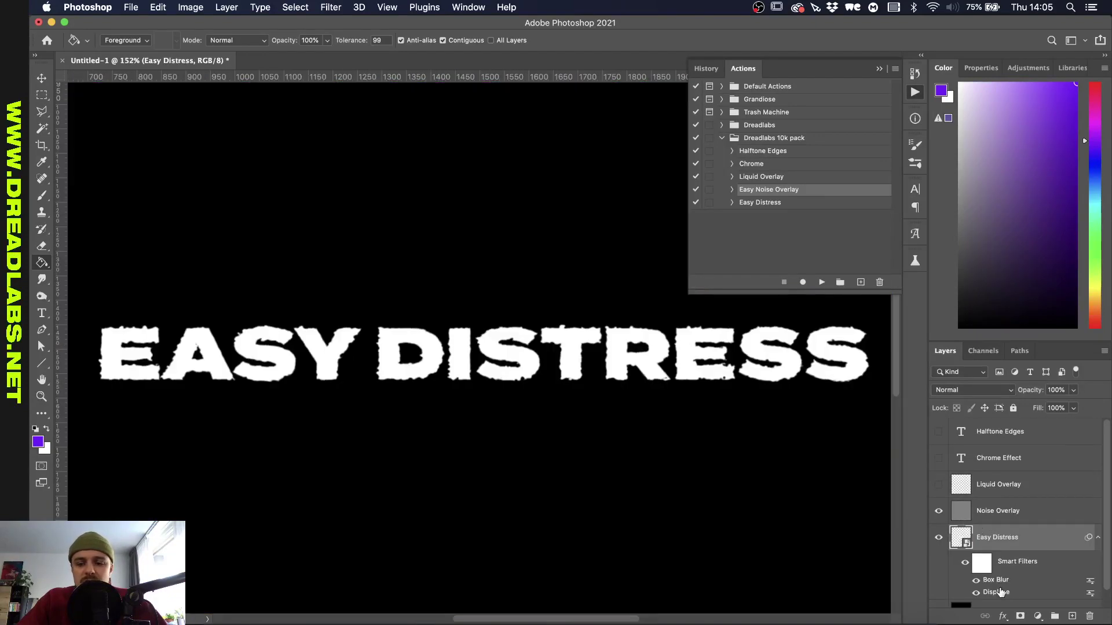
scroll(1001, 592, "down", 1)
- Add a dark grey Solid Color fill layer (1a1a1a) above the Background
left_click(1013, 595)
left_click(1038, 616)
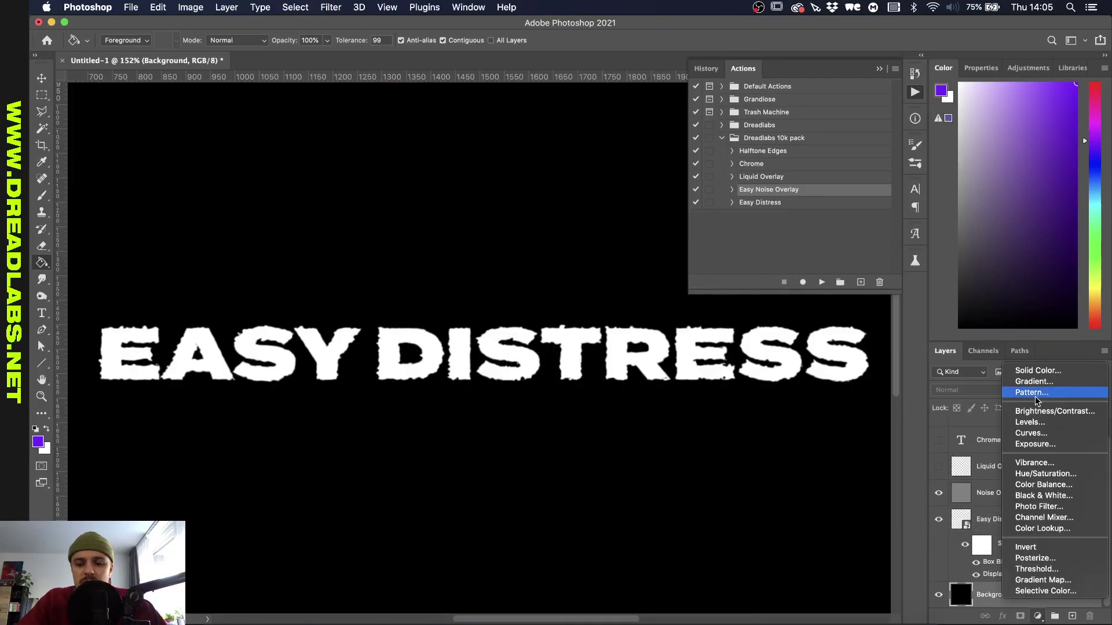
left_click(1038, 371)
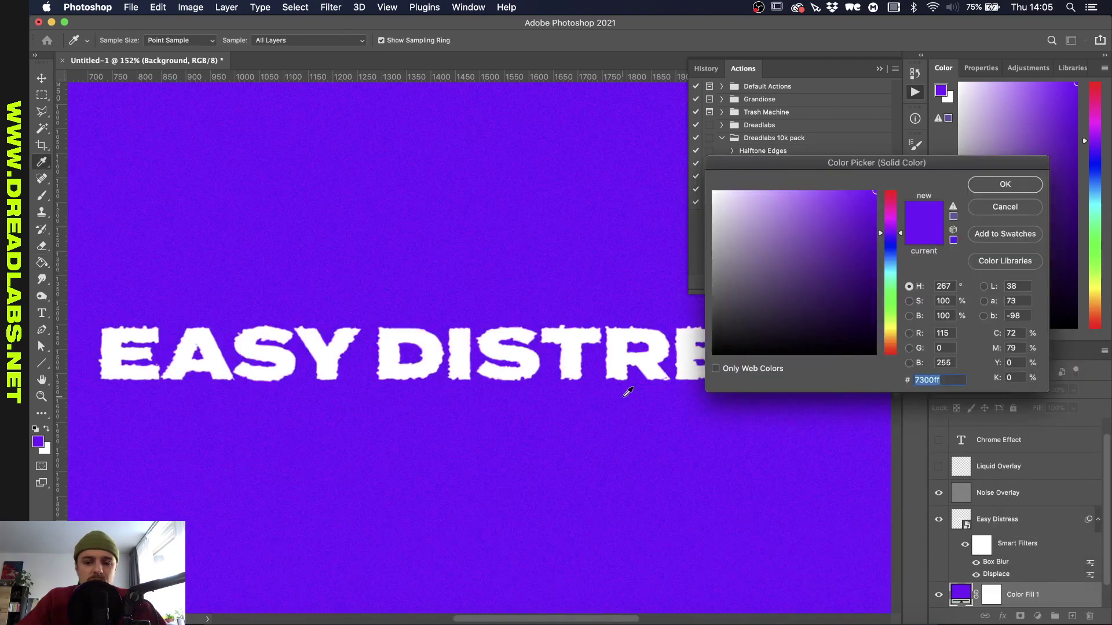
type("1a1a1a")
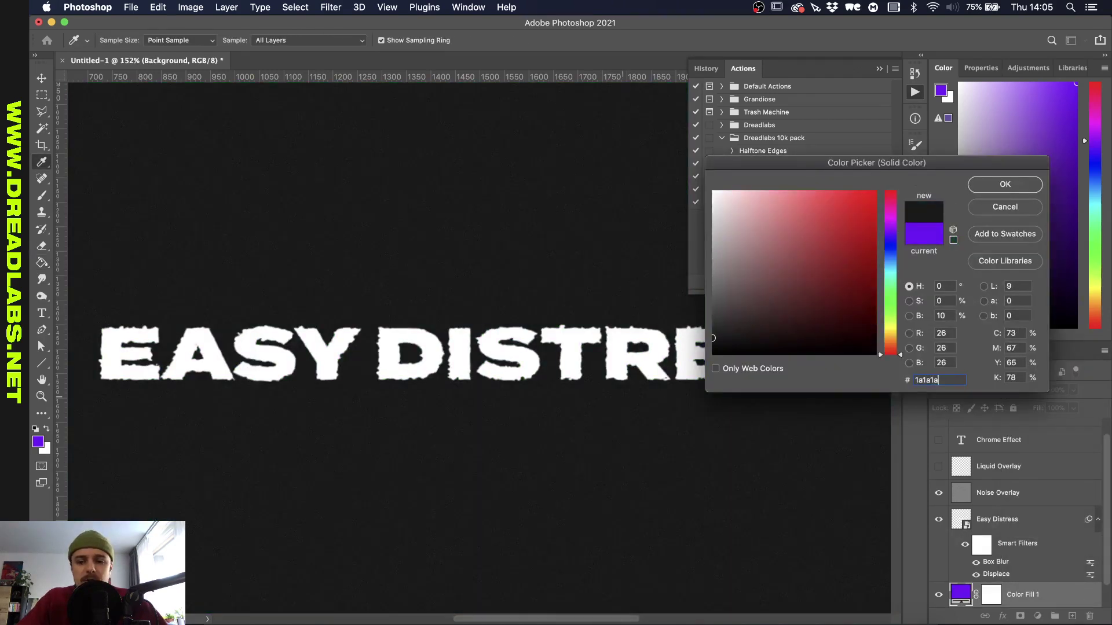
key("Return")
key("g")
scroll(343, 288, "up", 3)
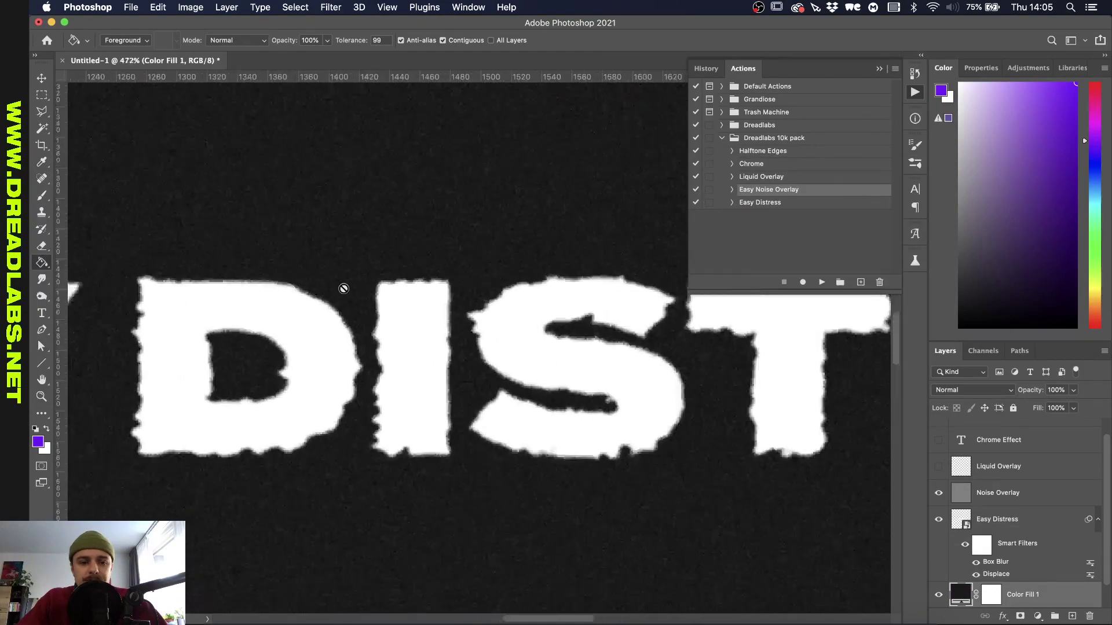
scroll(344, 288, "down", 5)
- Give the Easy Distress text a purple Color Overlay layer effect
key("v")
scroll(499, 210, "up", 1)
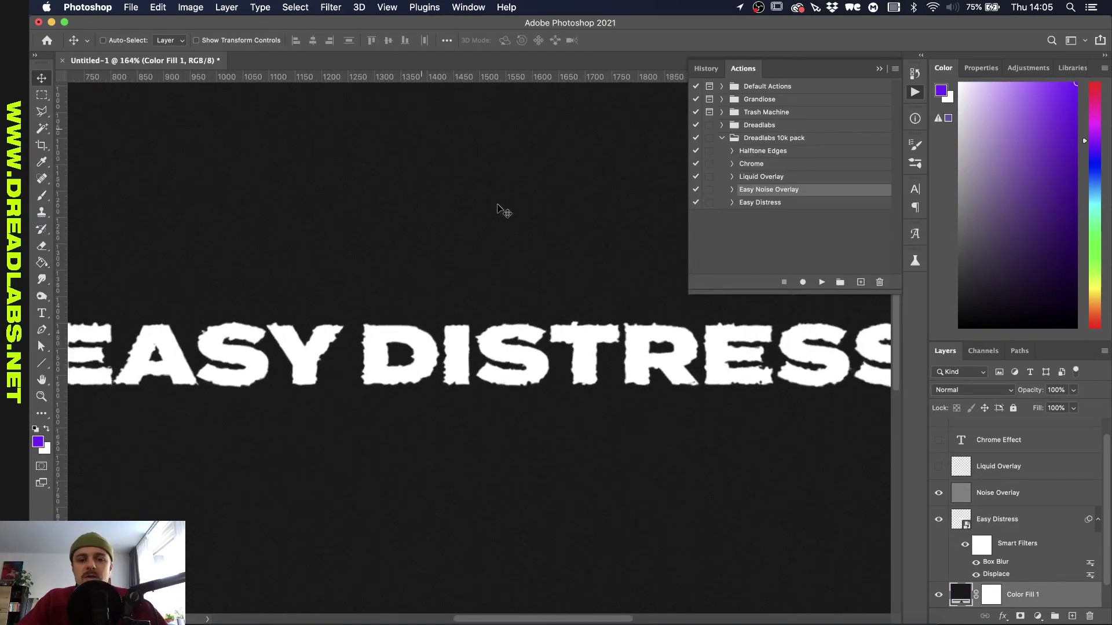
scroll(534, 260, "up", 4)
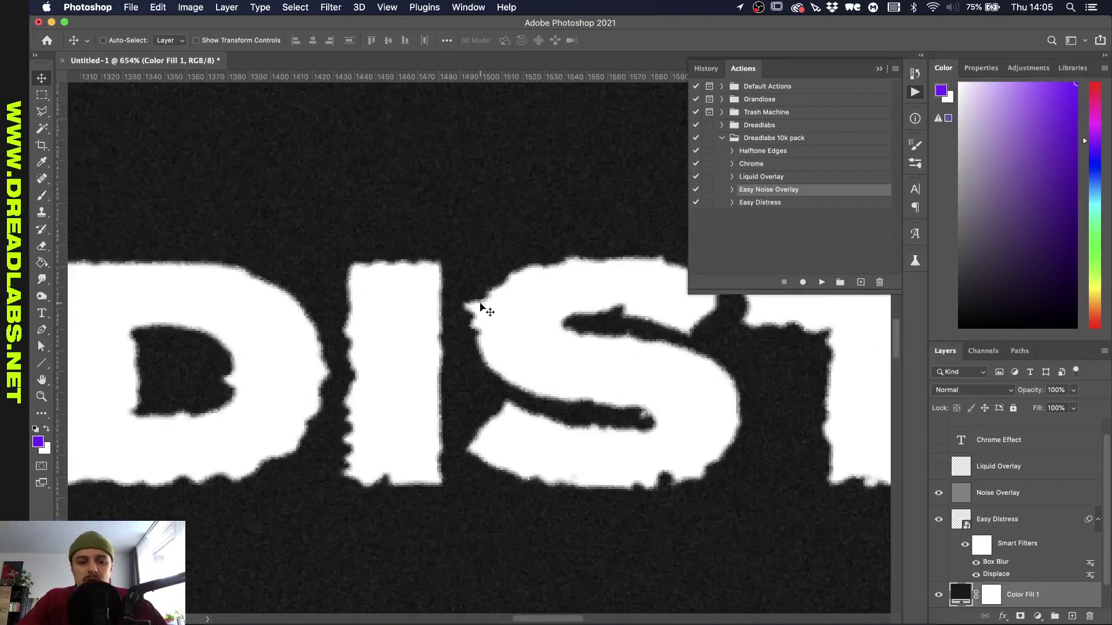
scroll(450, 318, "down", 2)
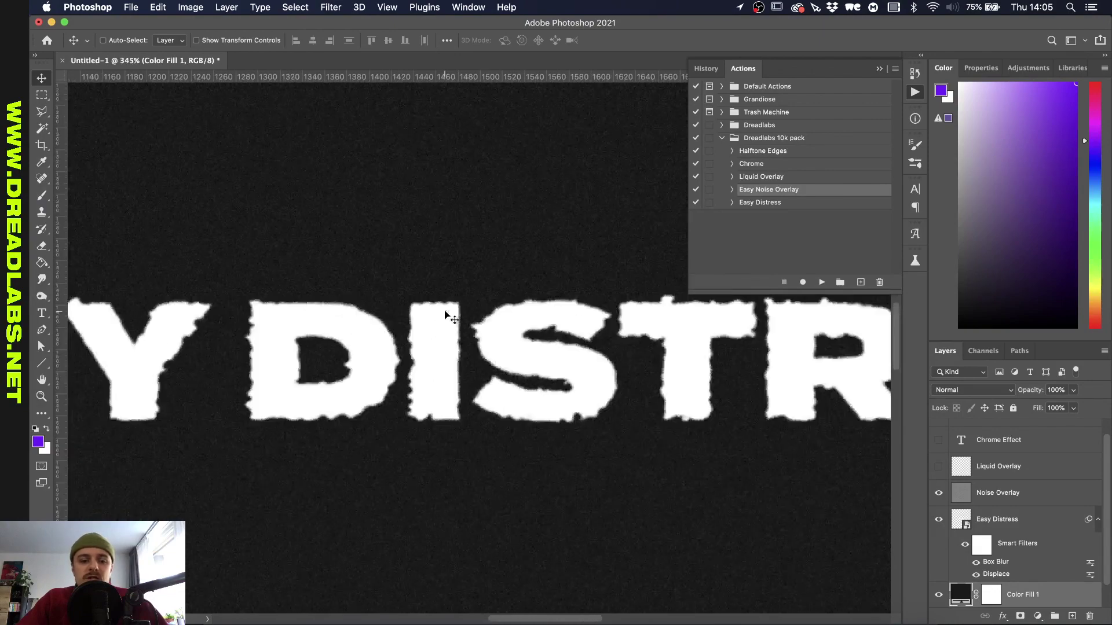
scroll(451, 317, "down", 4)
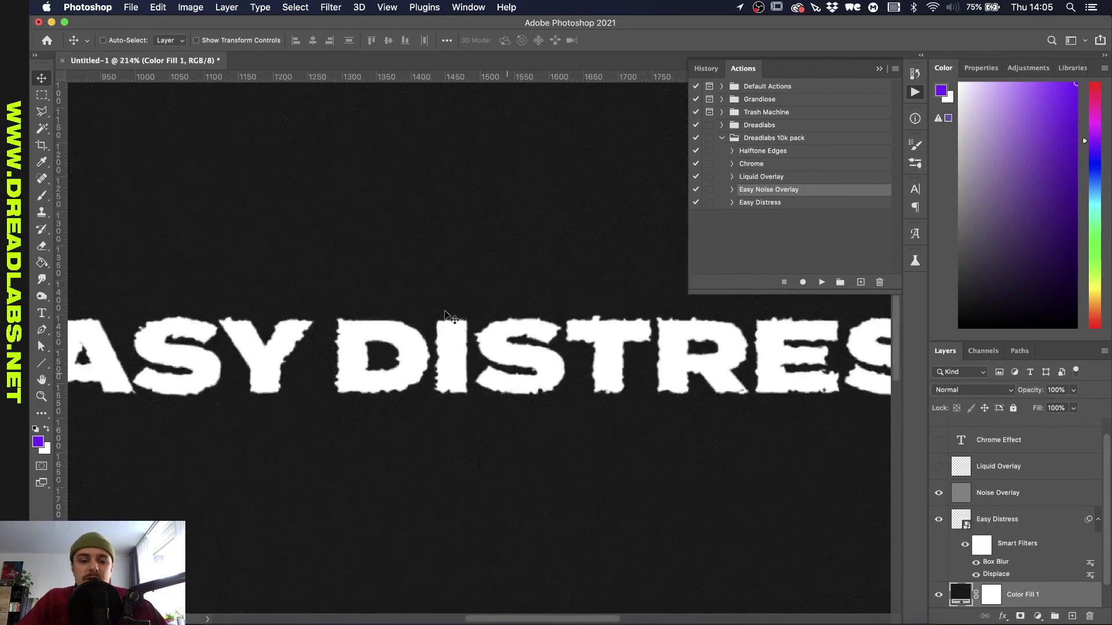
left_click(1006, 515)
left_click(1003, 616)
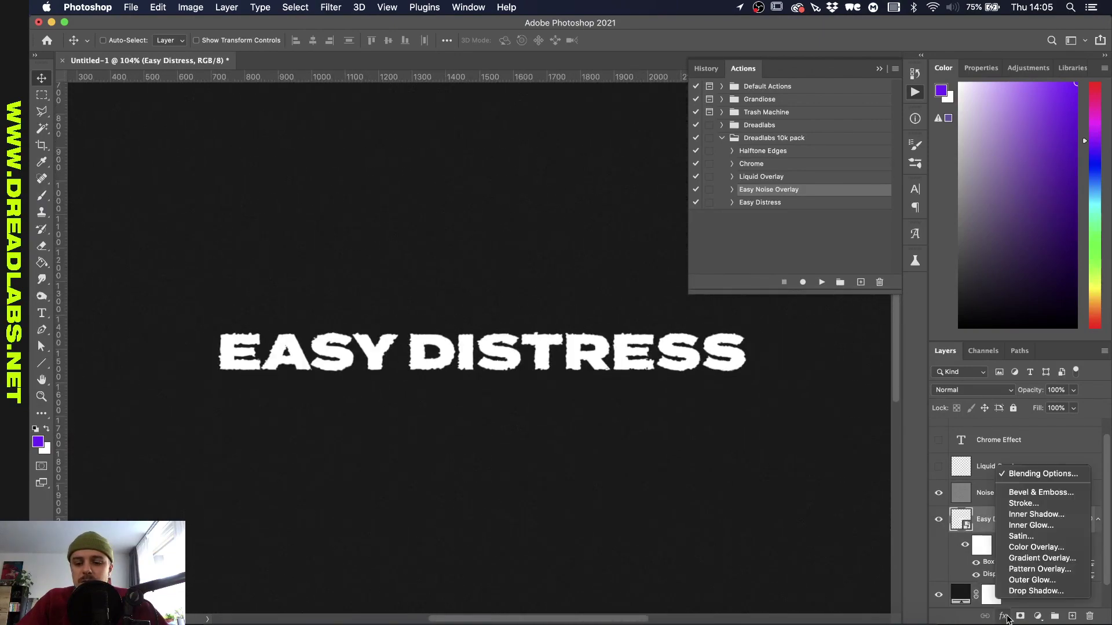
left_click(1014, 547)
left_click(874, 227)
type("7800")
key("Escape")
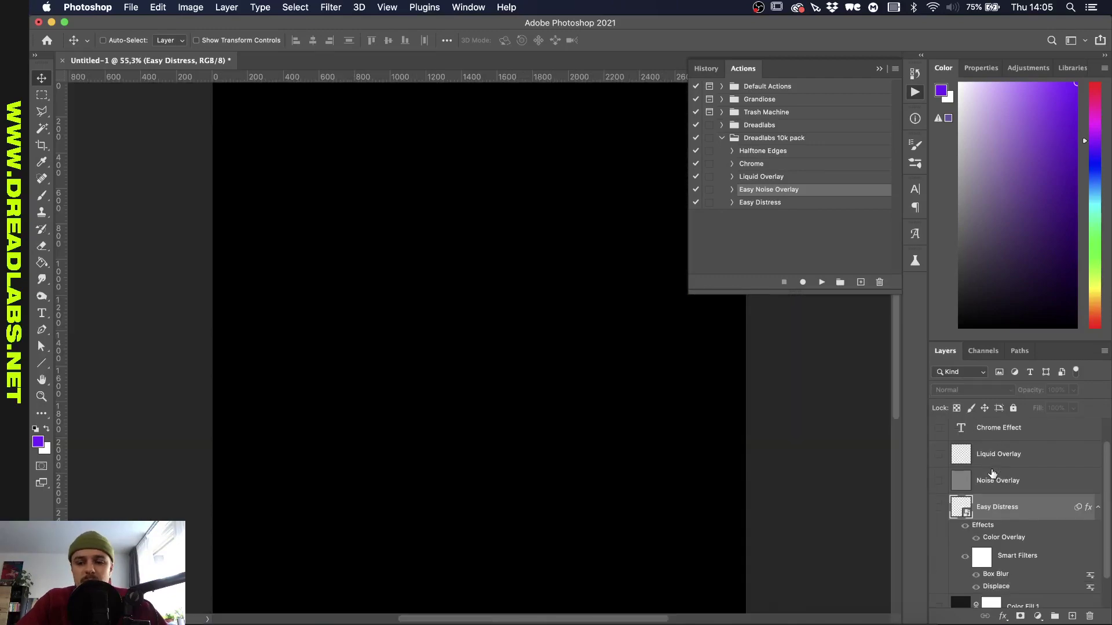
scroll(993, 472, "up", 1)
- Run the Liquid Overlay action and hide the Gradient Map 1 adjustment
left_click(998, 457)
left_click(774, 176)
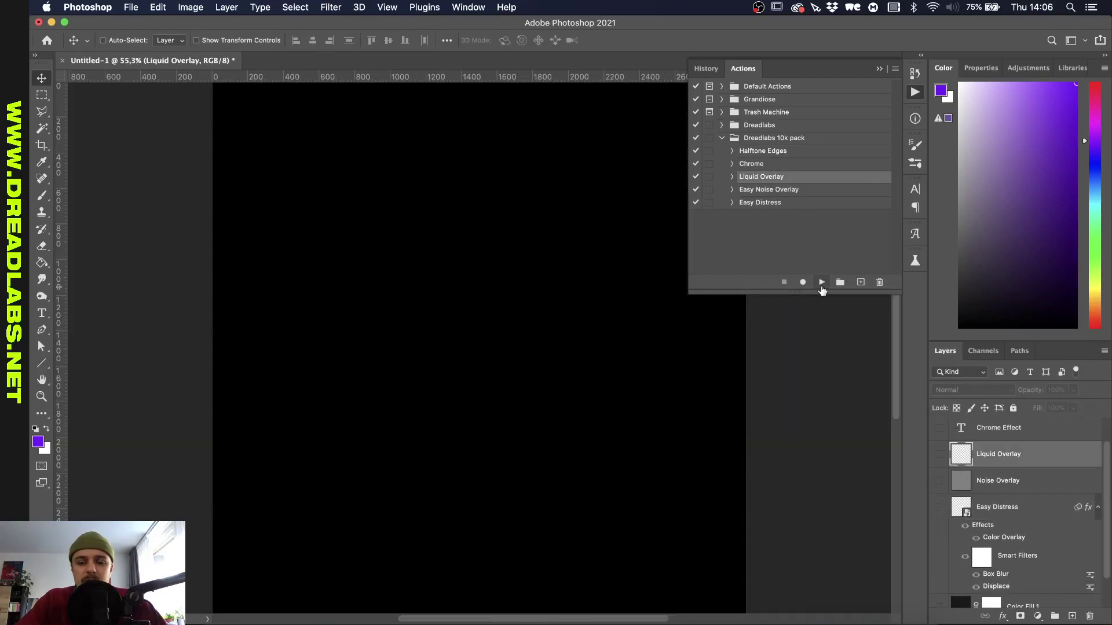
left_click(822, 282)
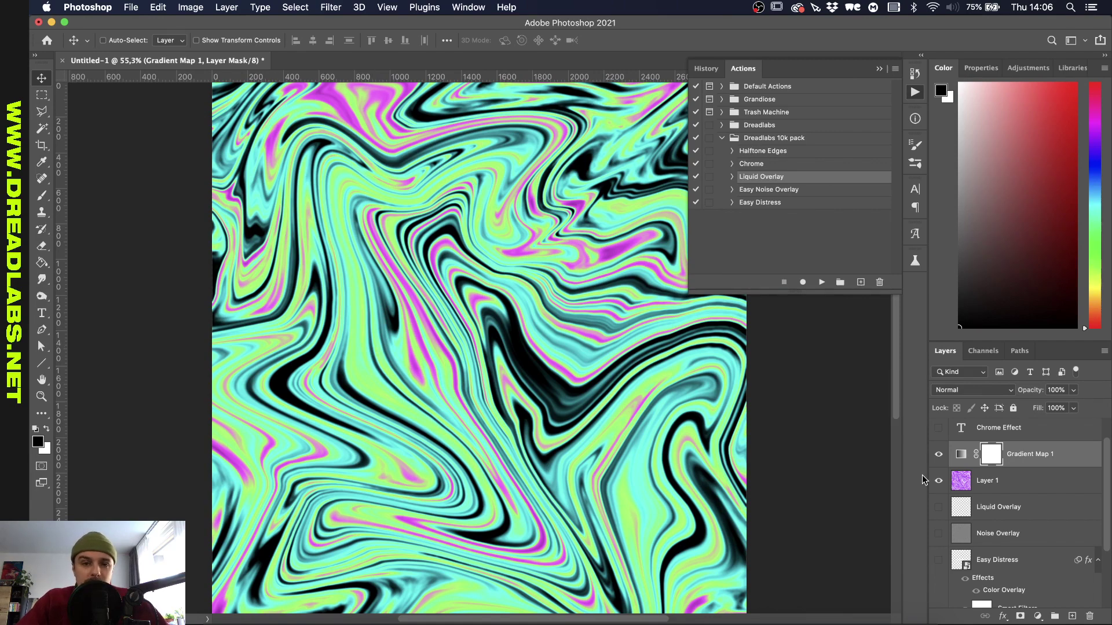
left_click(961, 454)
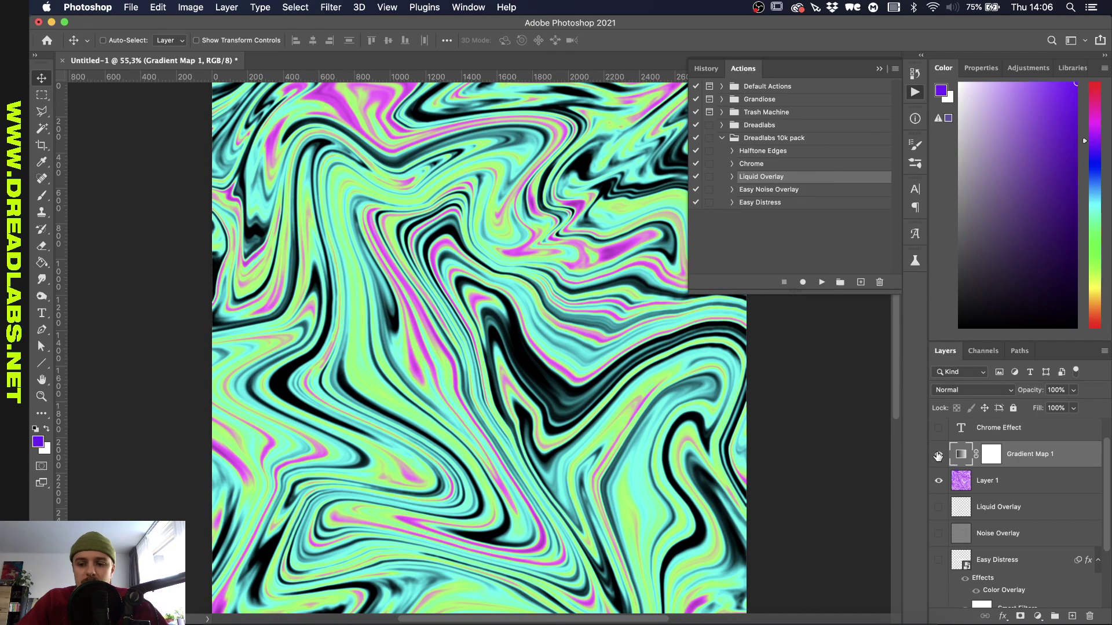
left_click(939, 455)
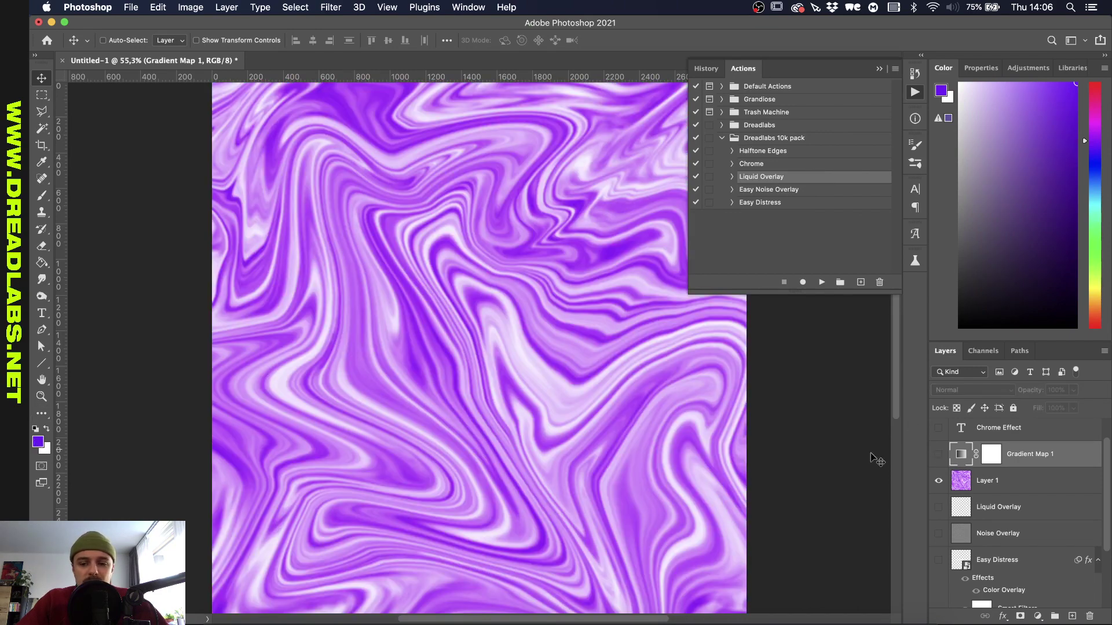
- Reset default colours, show Gradient Map 1, and run Liquid Overlay a second time
key("d")
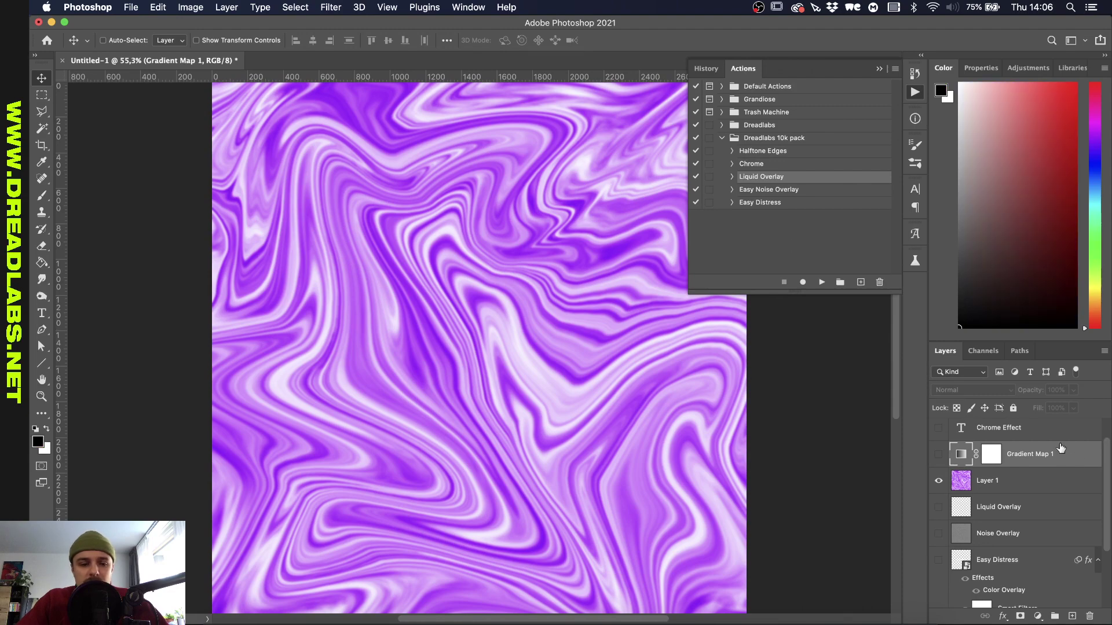
left_click(939, 455)
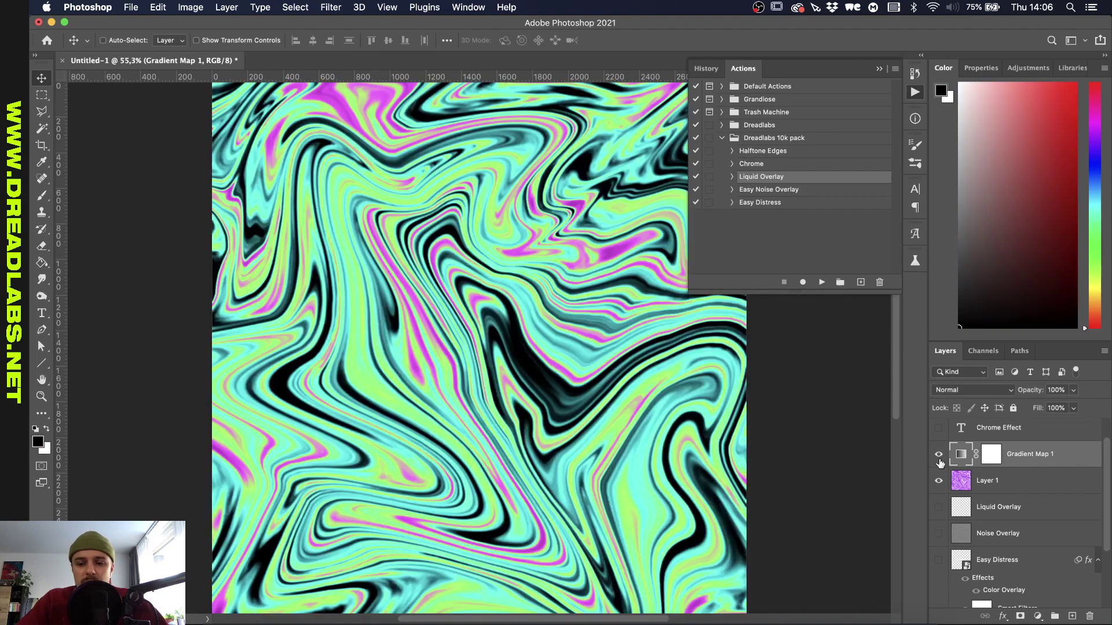
left_click(821, 282)
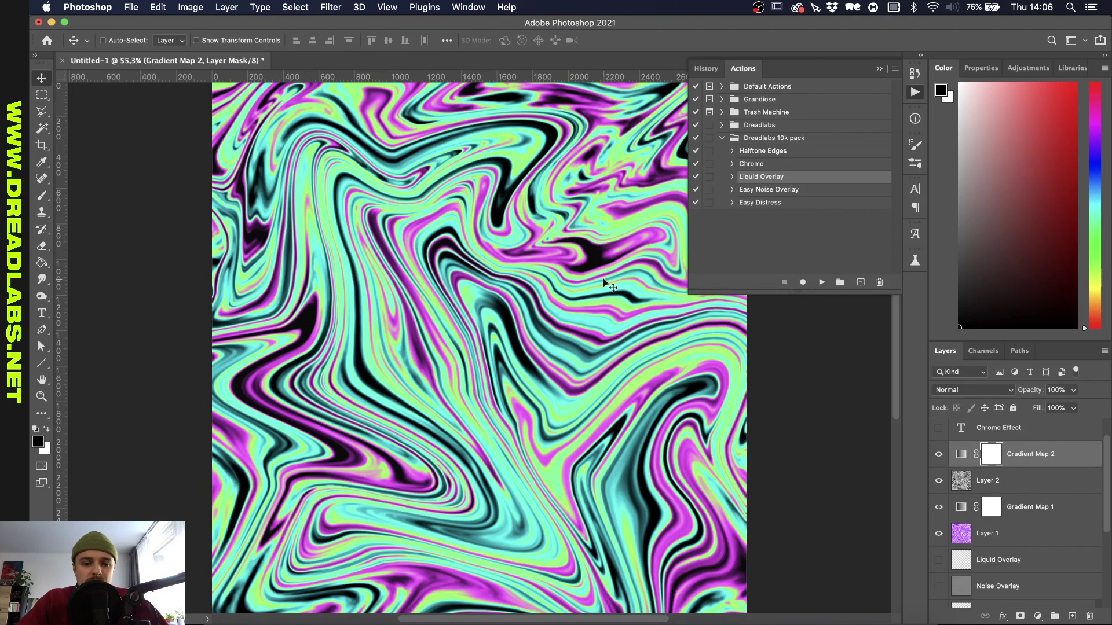
left_click(961, 454)
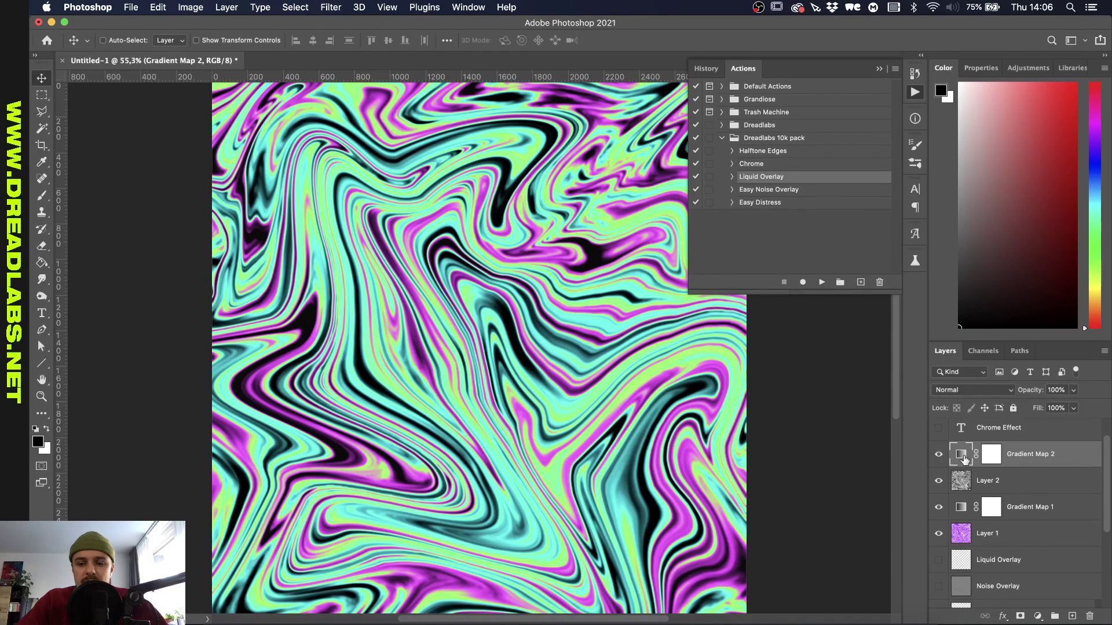
- In Gradient Map 2's gradient editor, recolour the 53% green stop blue, then remove it and apply
left_click(980, 68)
left_click(1003, 118)
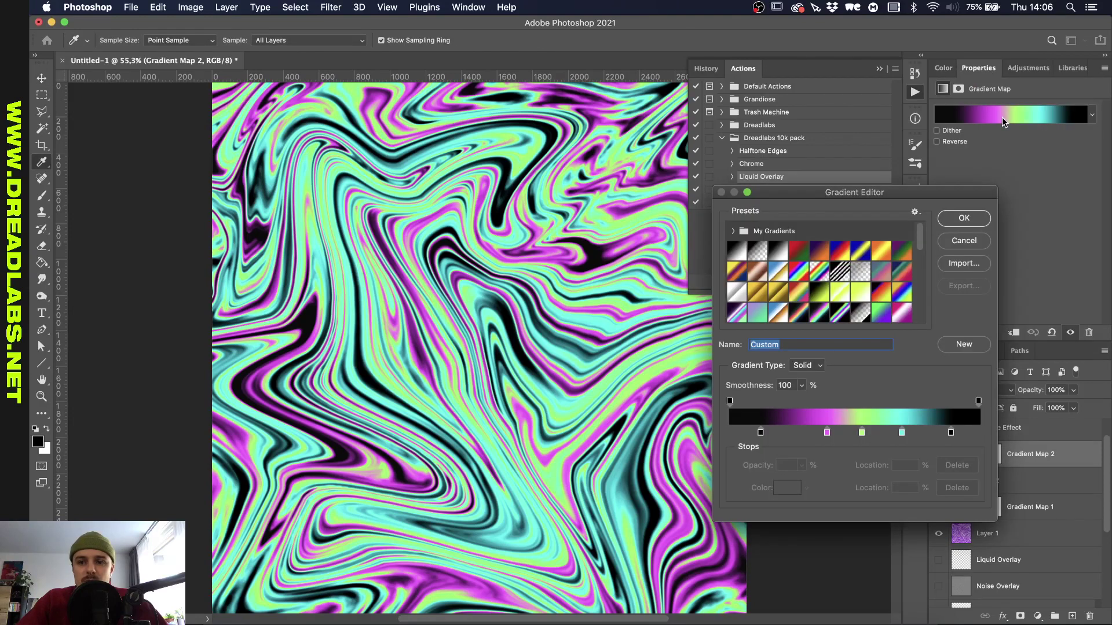
left_click(862, 432)
left_click(787, 488)
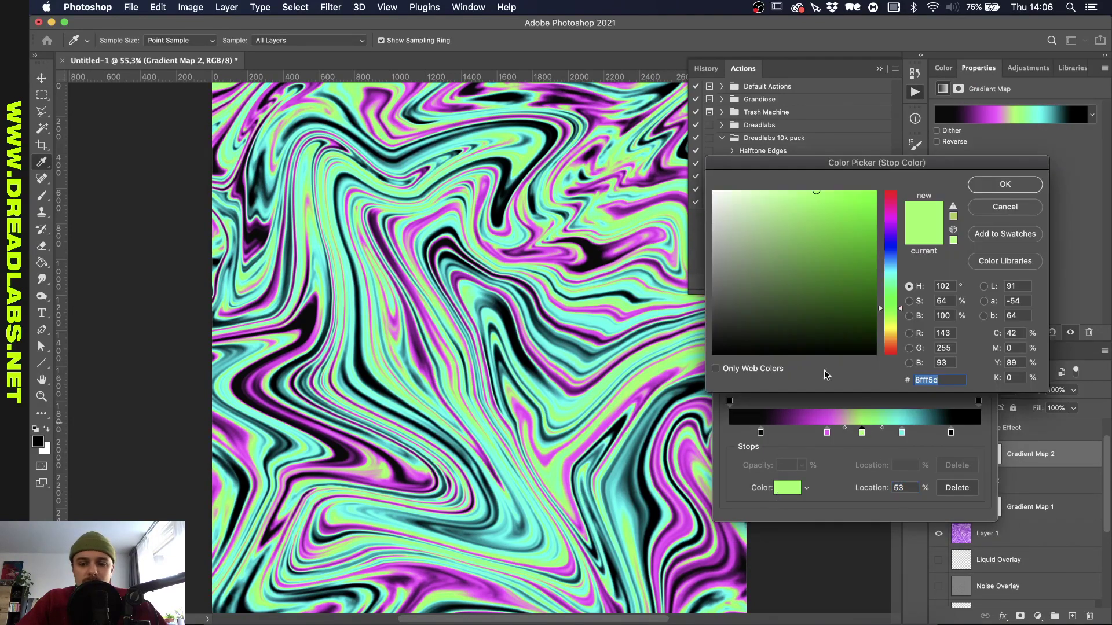
left_click_drag(898, 274, 894, 259)
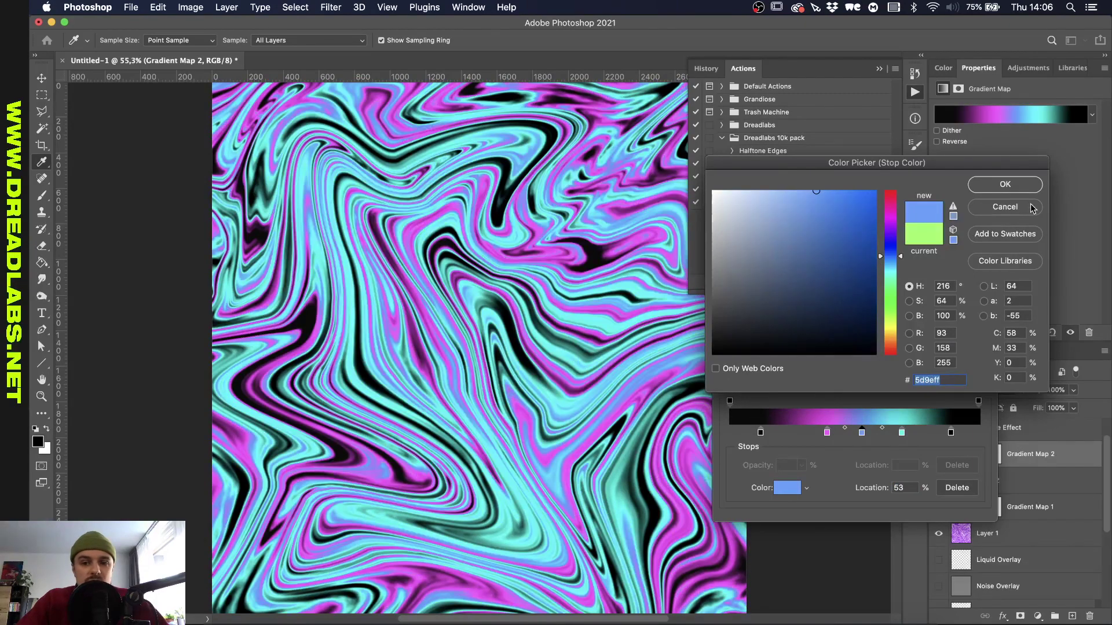
left_click(1005, 184)
left_click_drag(862, 433, 864, 463)
left_click(961, 218)
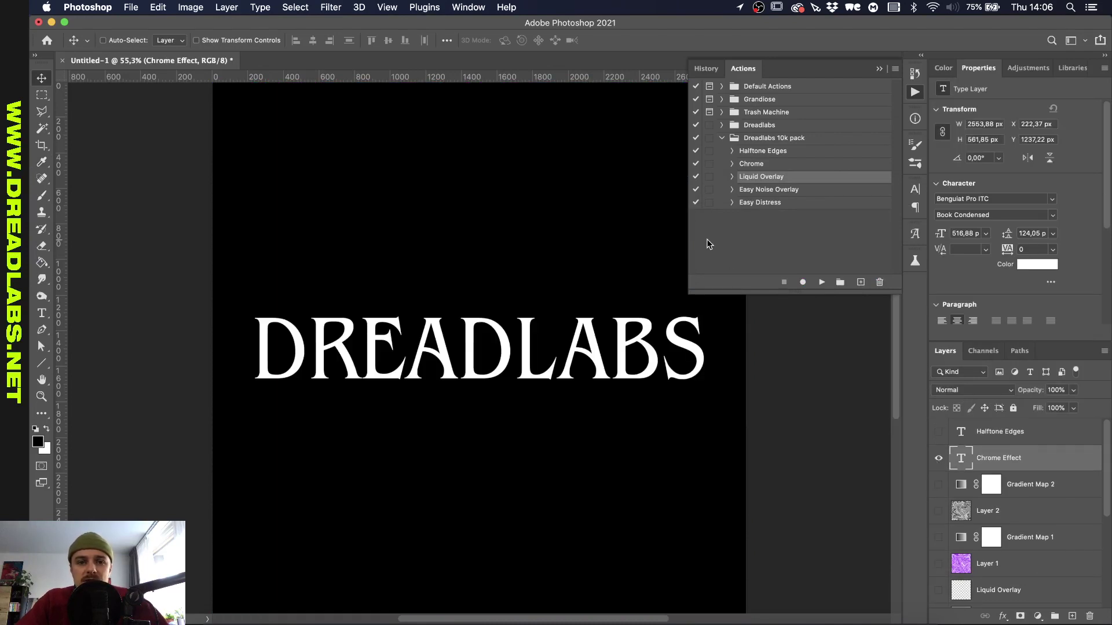
- Run the Chrome action on the DREADLABS text and zoom in on the chrome letters
left_click(776, 164)
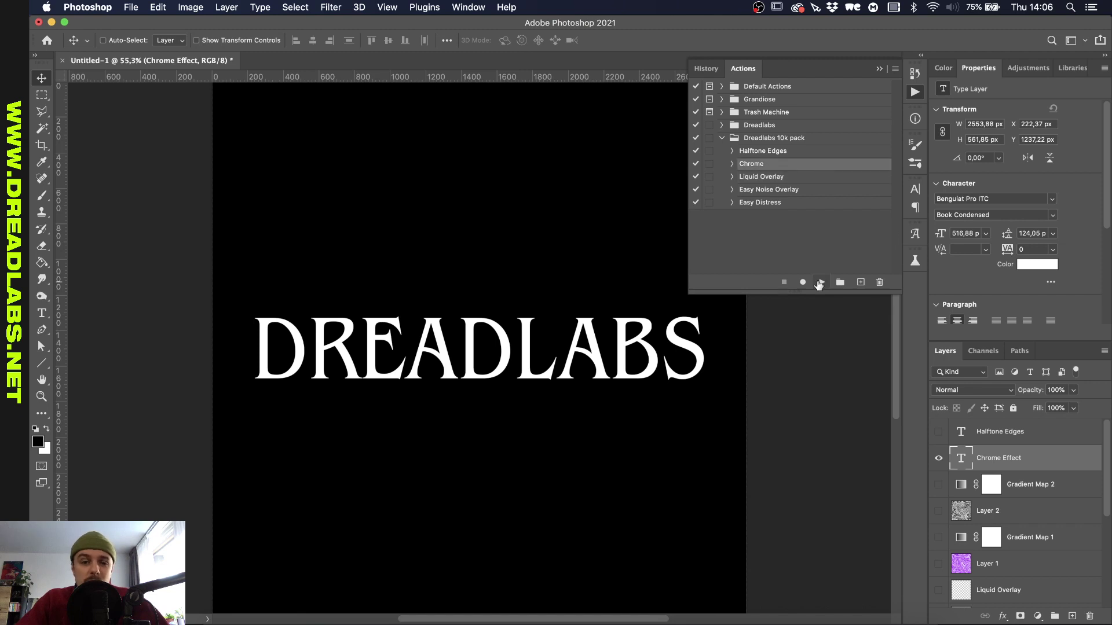
left_click(819, 283)
key("super+plus")
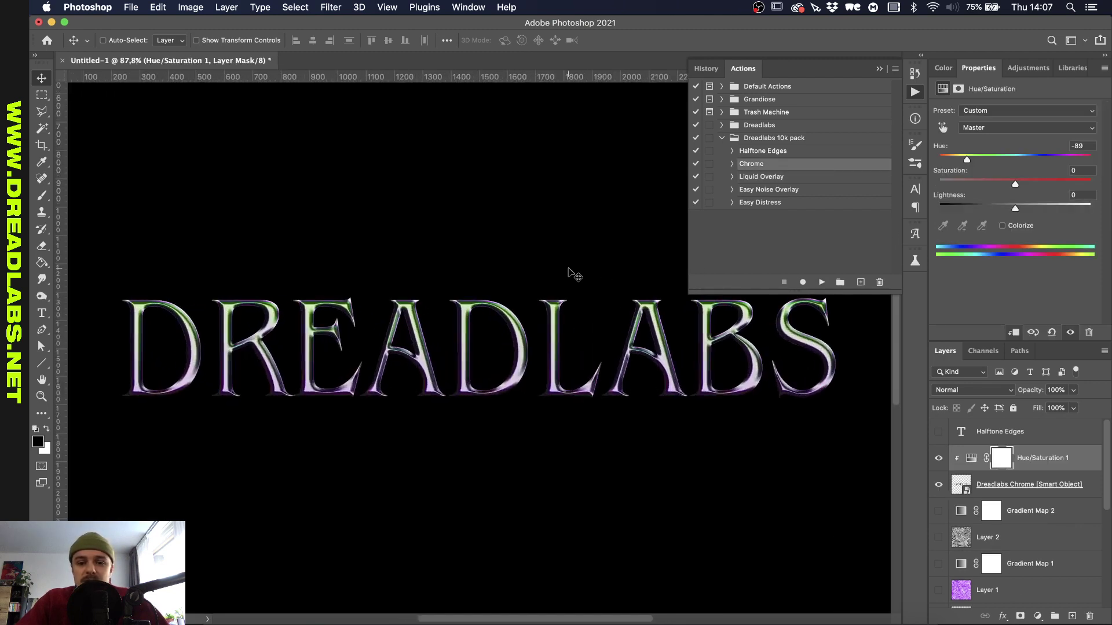
key("super+plus")
key("super+plus")
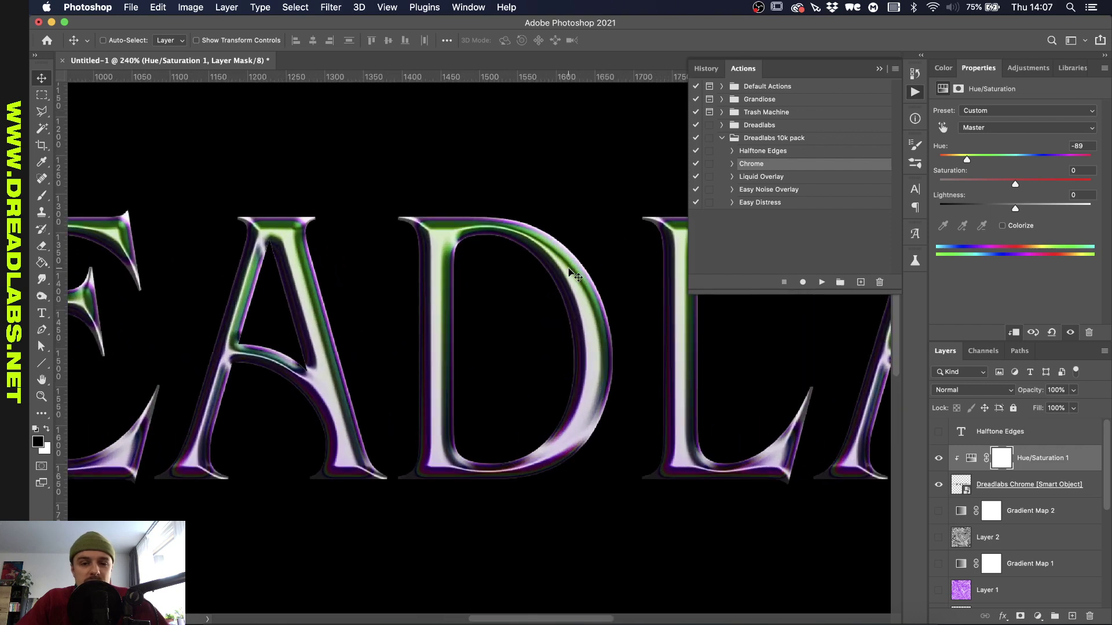
key("super+plus")
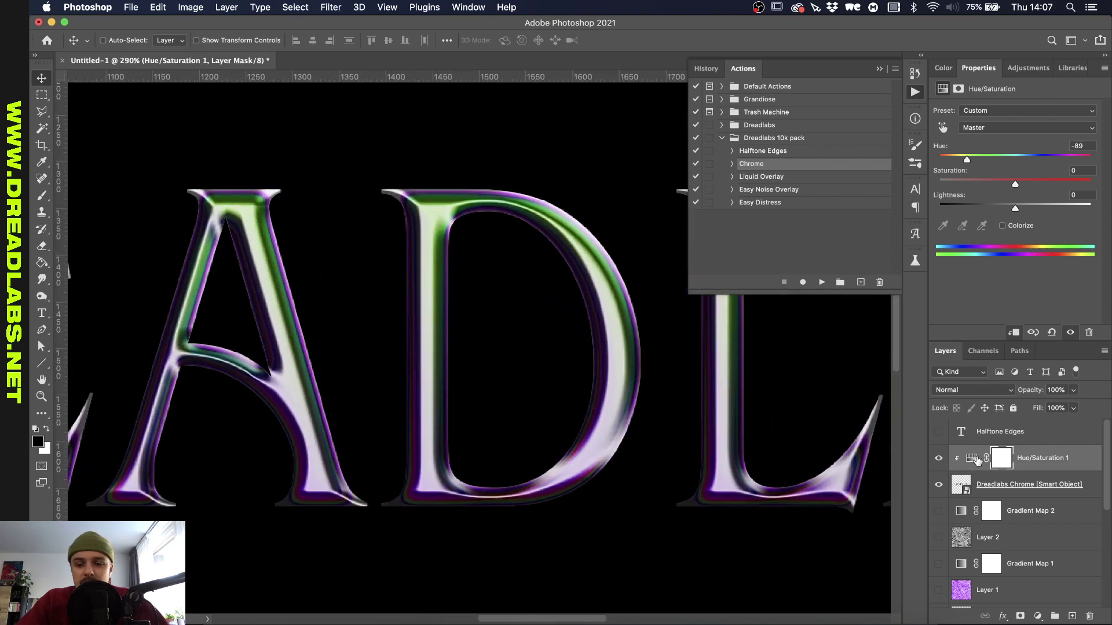
key("super+minus")
key("super+minus")
key("super+minus")
key("super+minus")
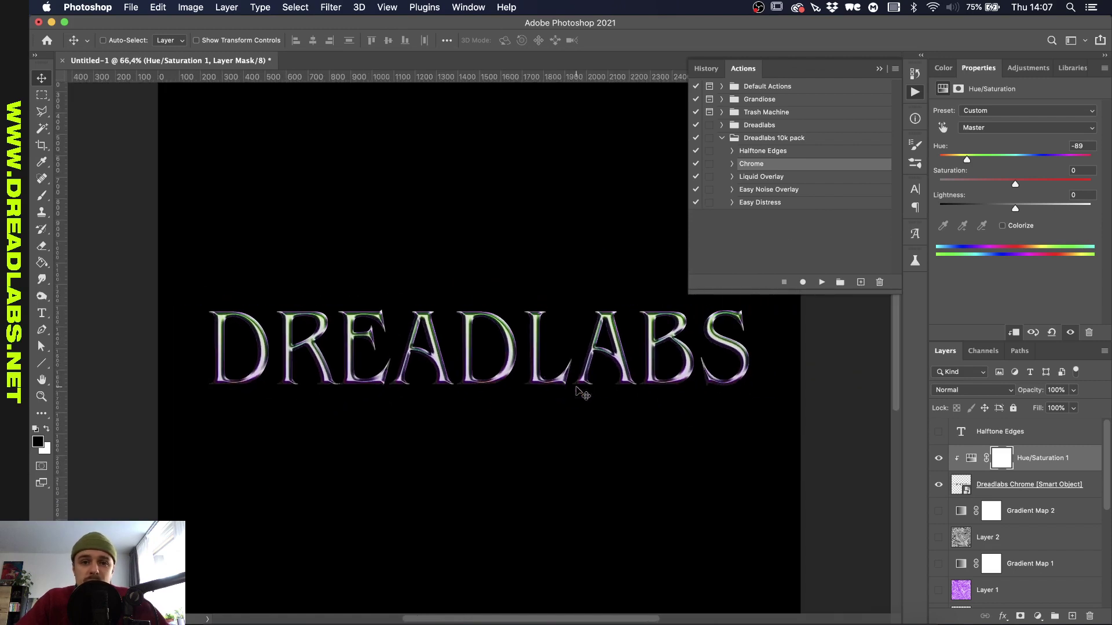
key("super+plus")
key("super+plus")
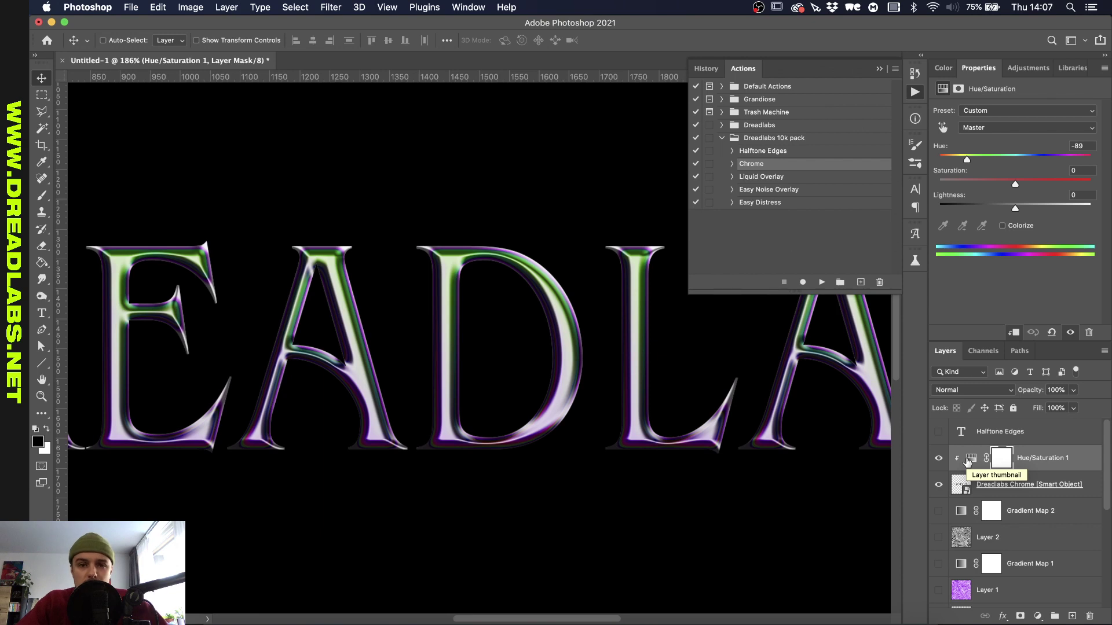
- Set Hue/Saturation 1's Master hue to -180 and the Reds hue to +23
left_click(967, 459)
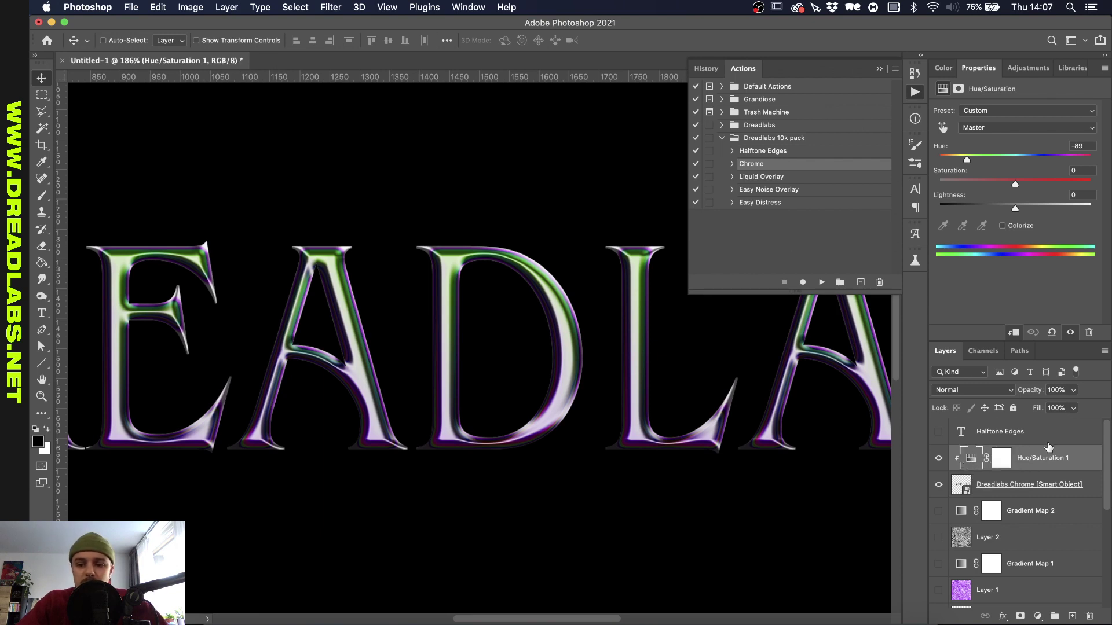
left_click_drag(968, 158, 1020, 162)
left_click(989, 128)
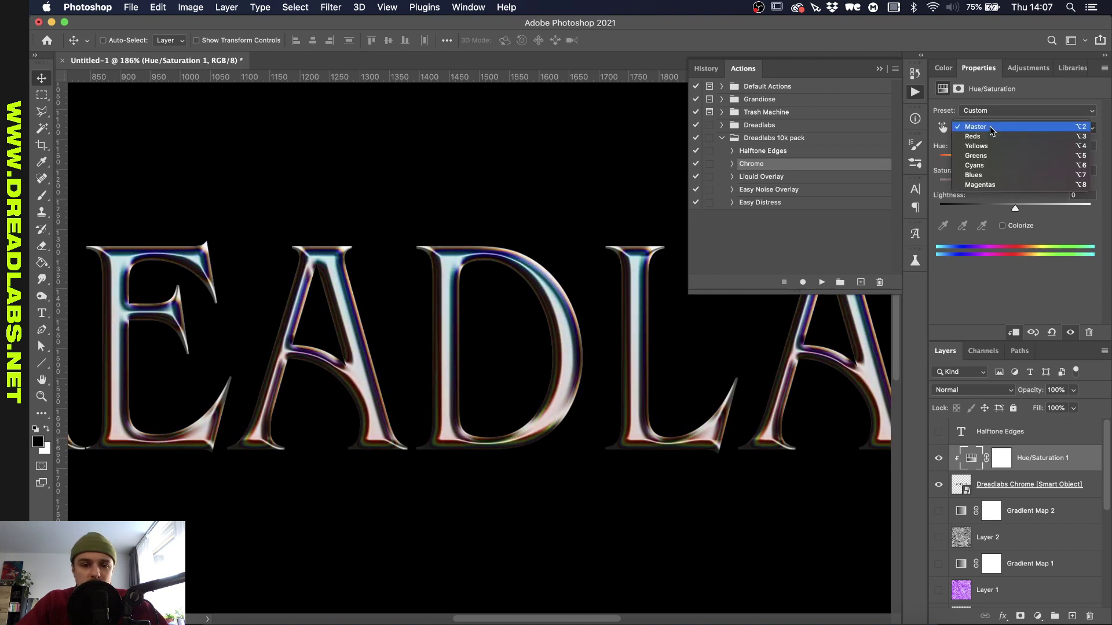
left_click(992, 137)
left_click_drag(1013, 160, 967, 161)
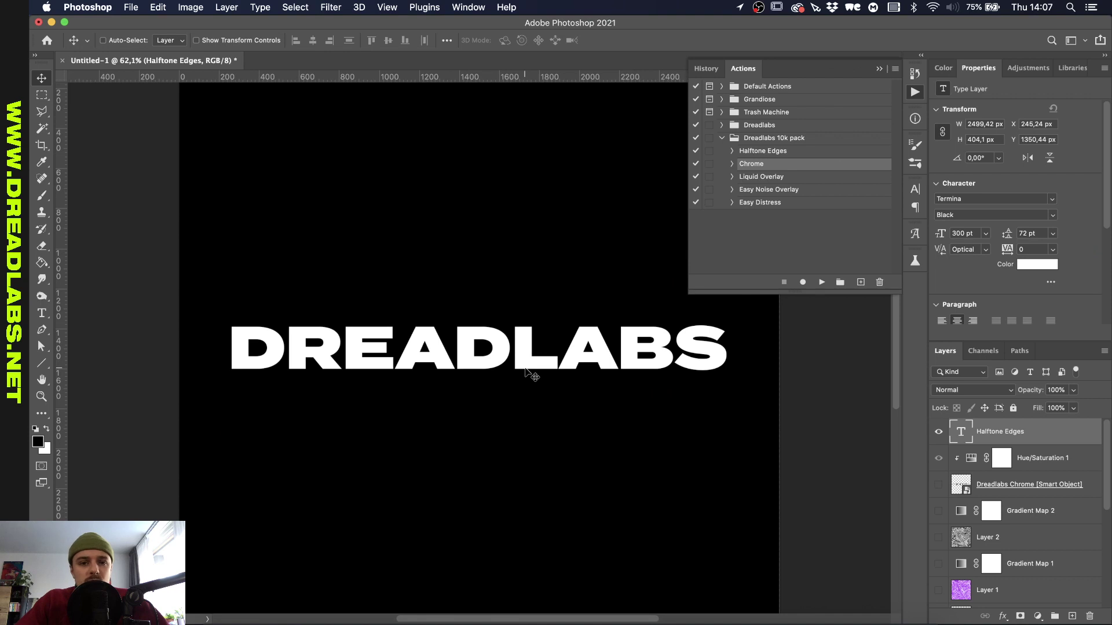
- Run the Halftone Edges action on the DREADLABS text and zoom in on the dotted edges
scroll(528, 373, "up", 4)
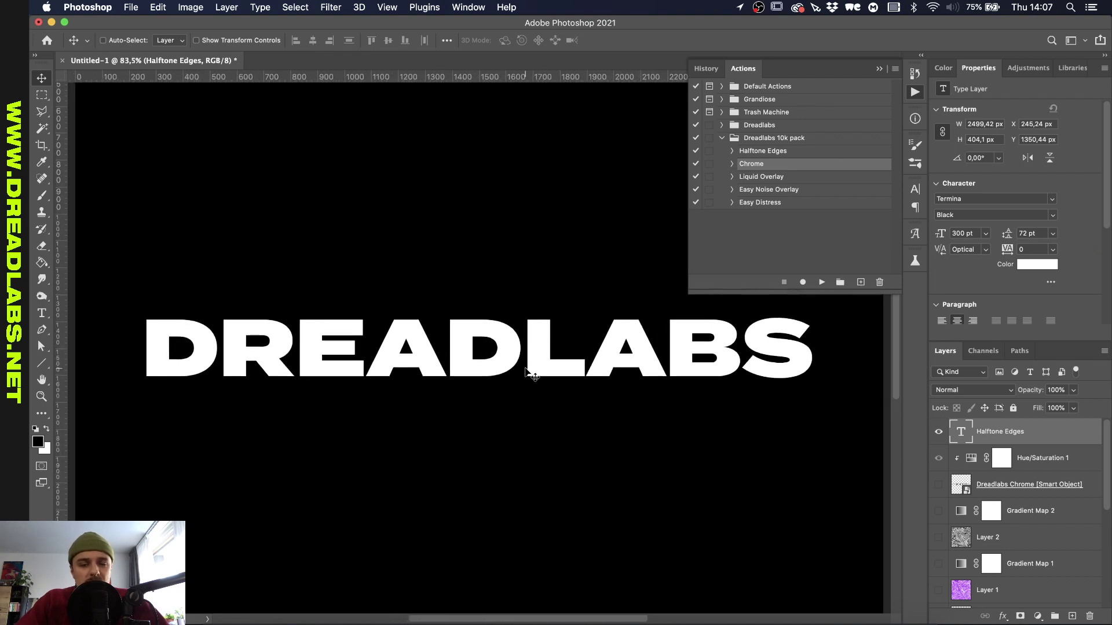
left_click(776, 151)
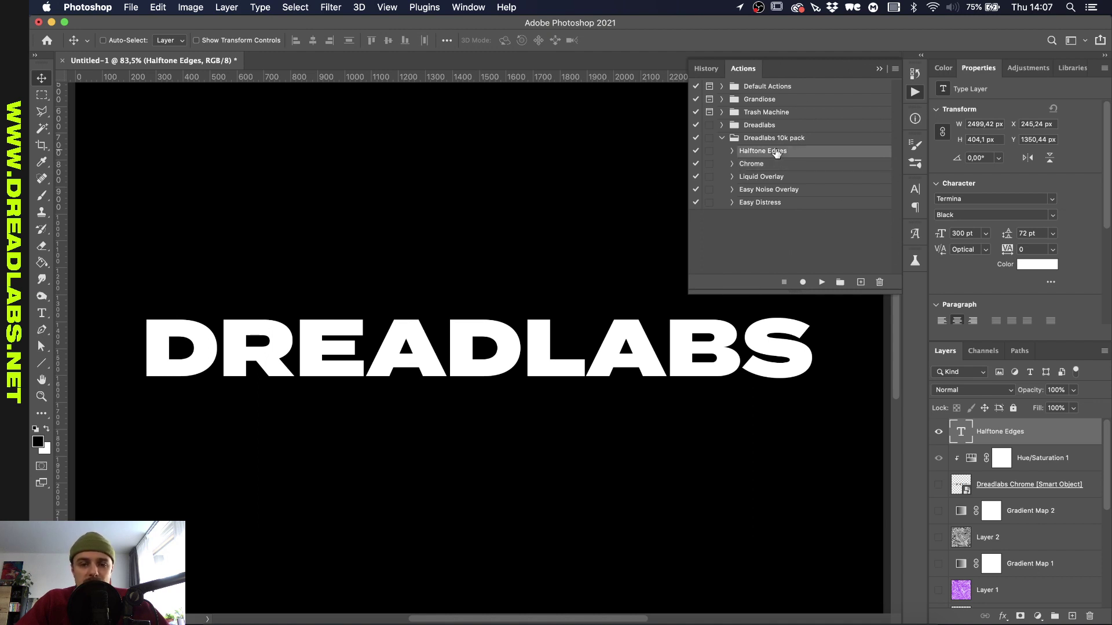
left_click(821, 282)
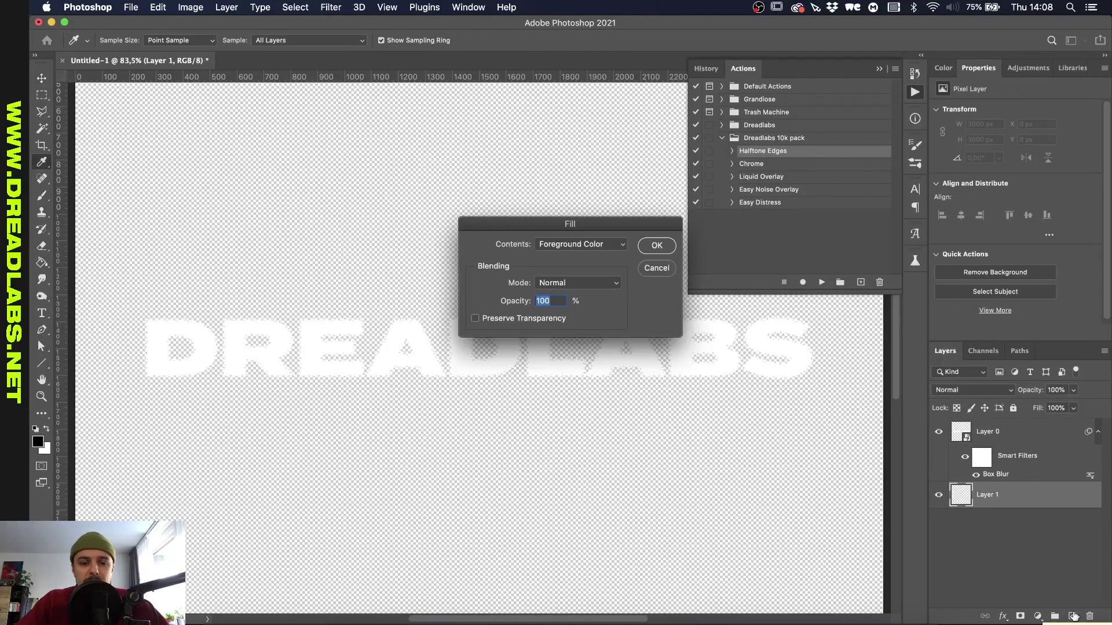
scroll(512, 406, "up", 5)
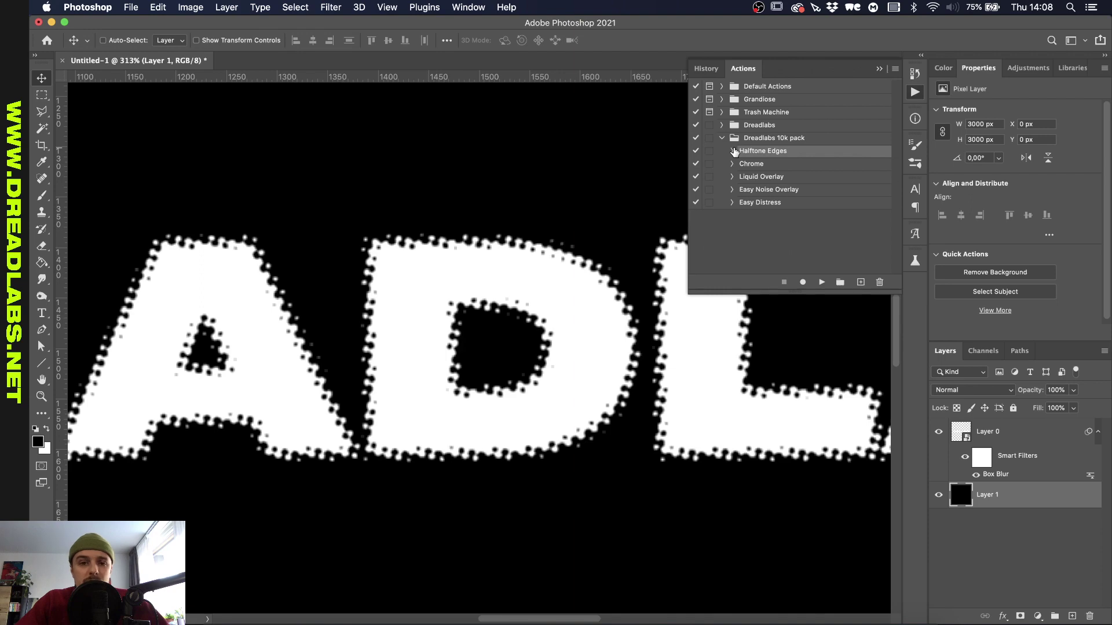
scroll(608, 341, "down", 2)
scroll(608, 341, "up", 3)
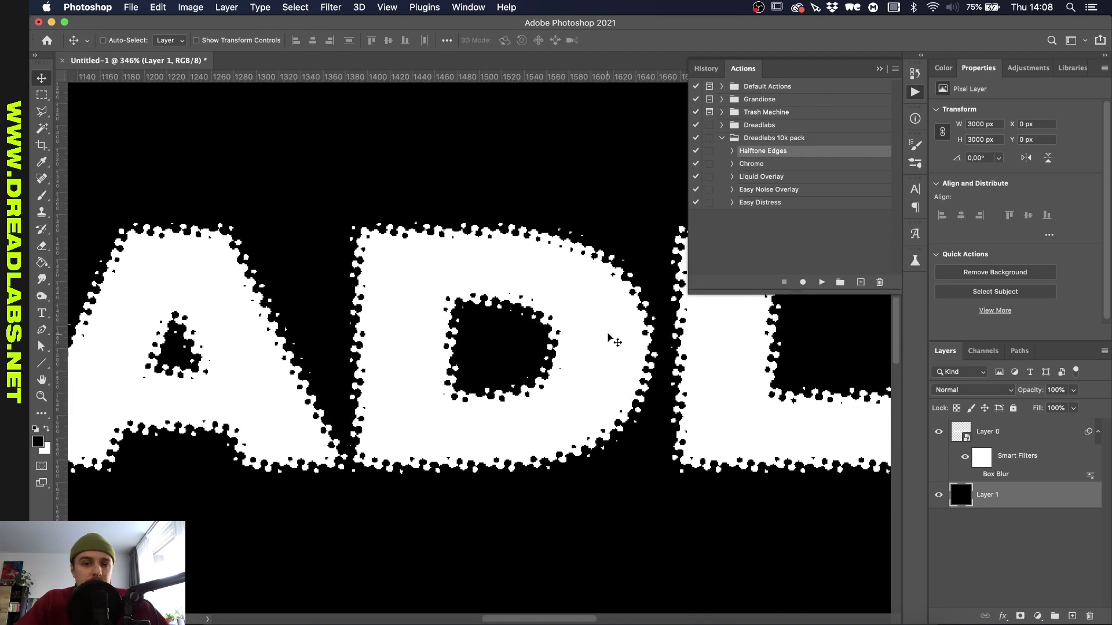